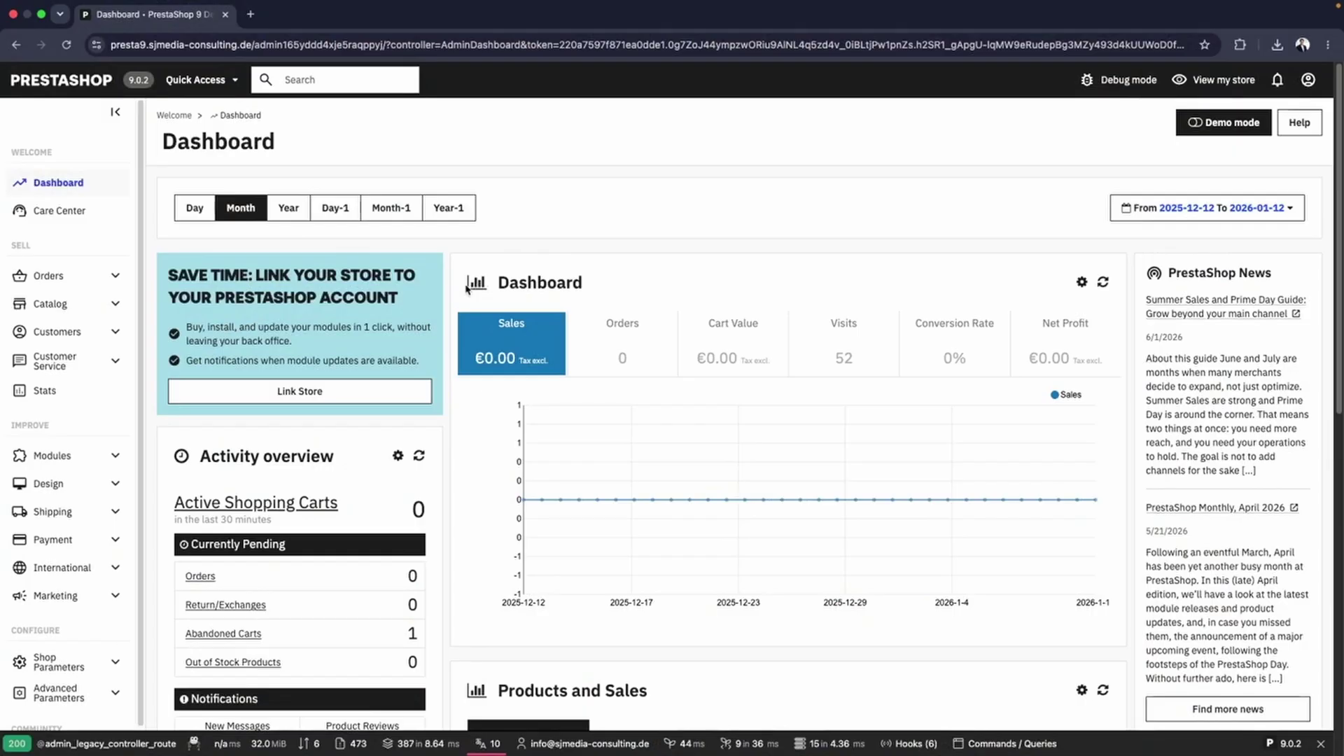
Open the module Marketplace and search it for "withdrawal".
left_click(78, 461)
left_click(56, 488)
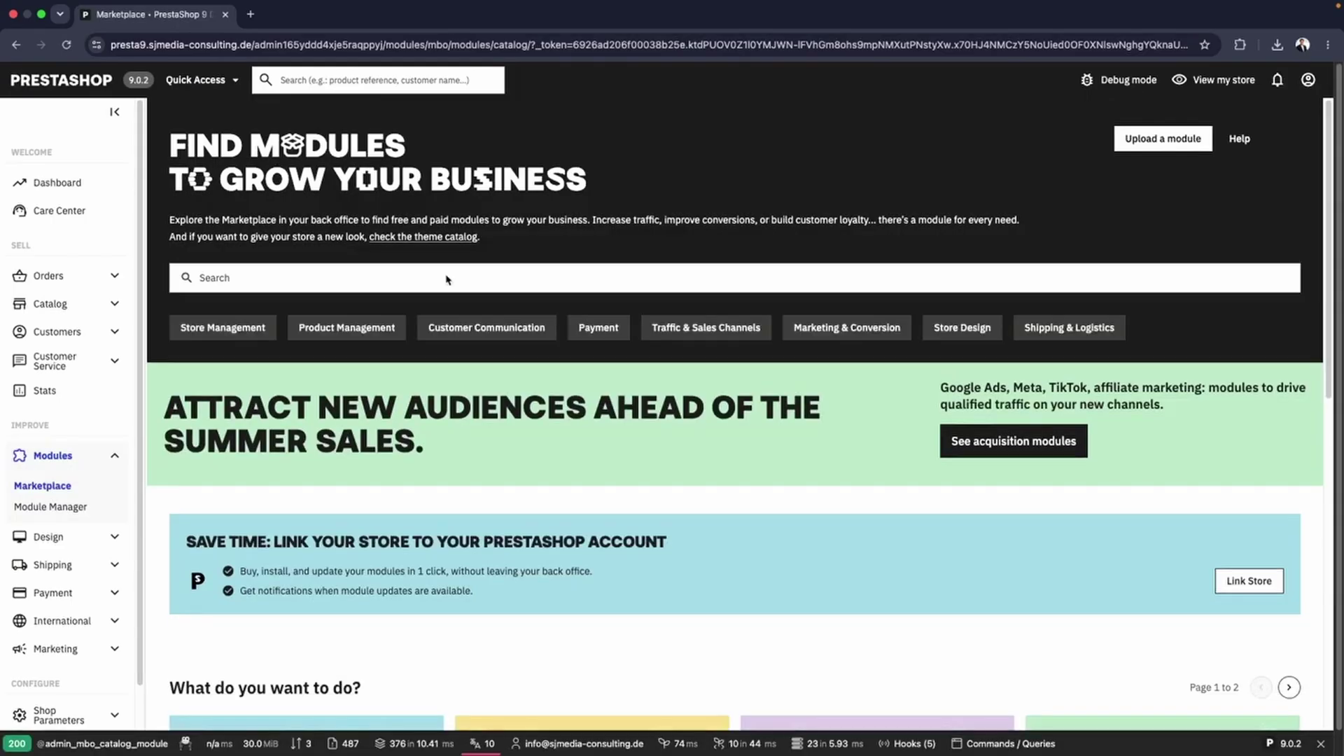
left_click(447, 279)
type("withd")
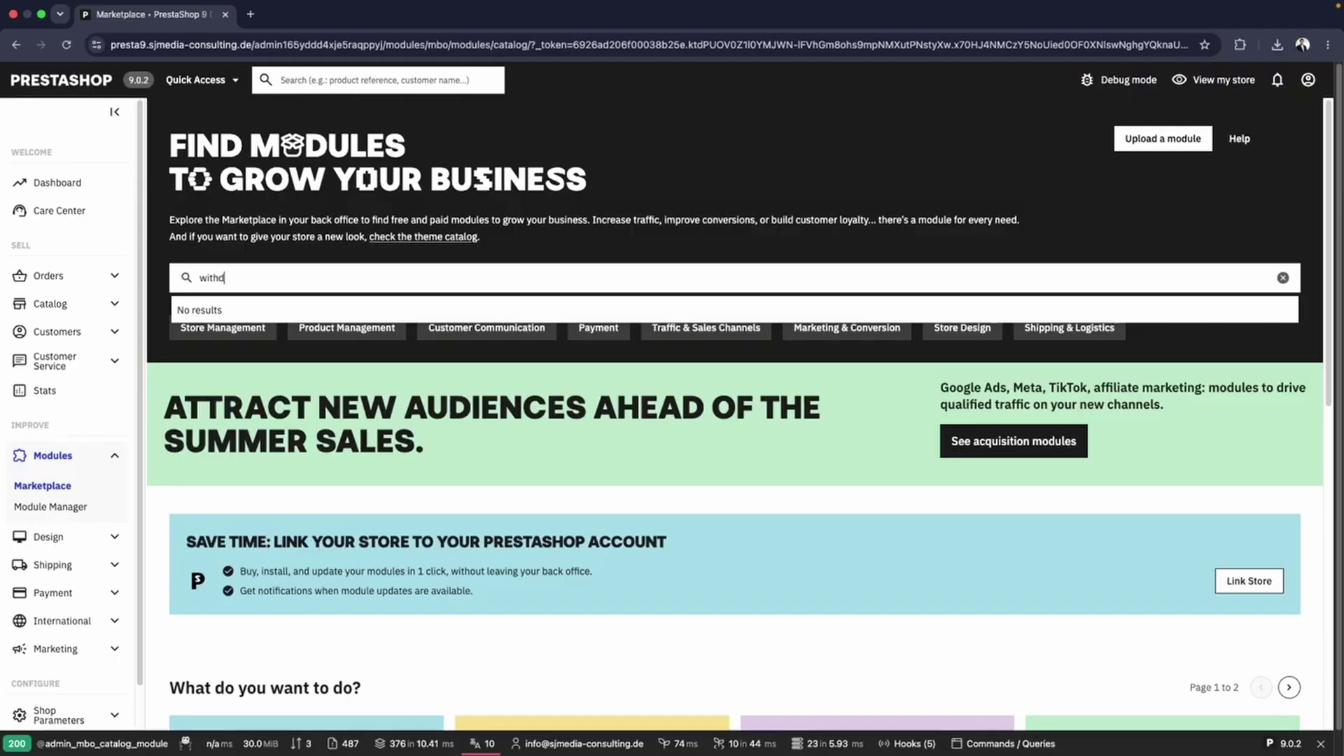
type("rawal")
key("Return")
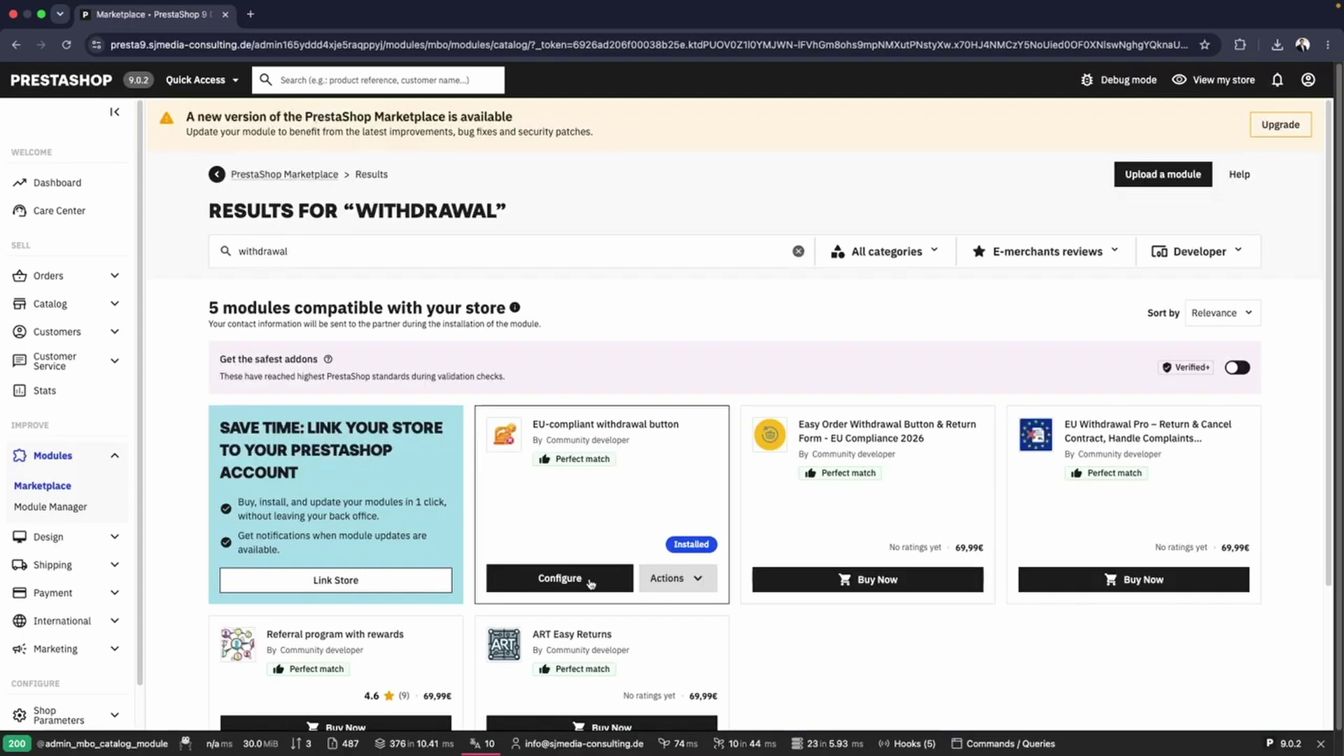
Review the actions available for the installed EU-compliant withdrawal button module and open its configuration page.
left_click(690, 583)
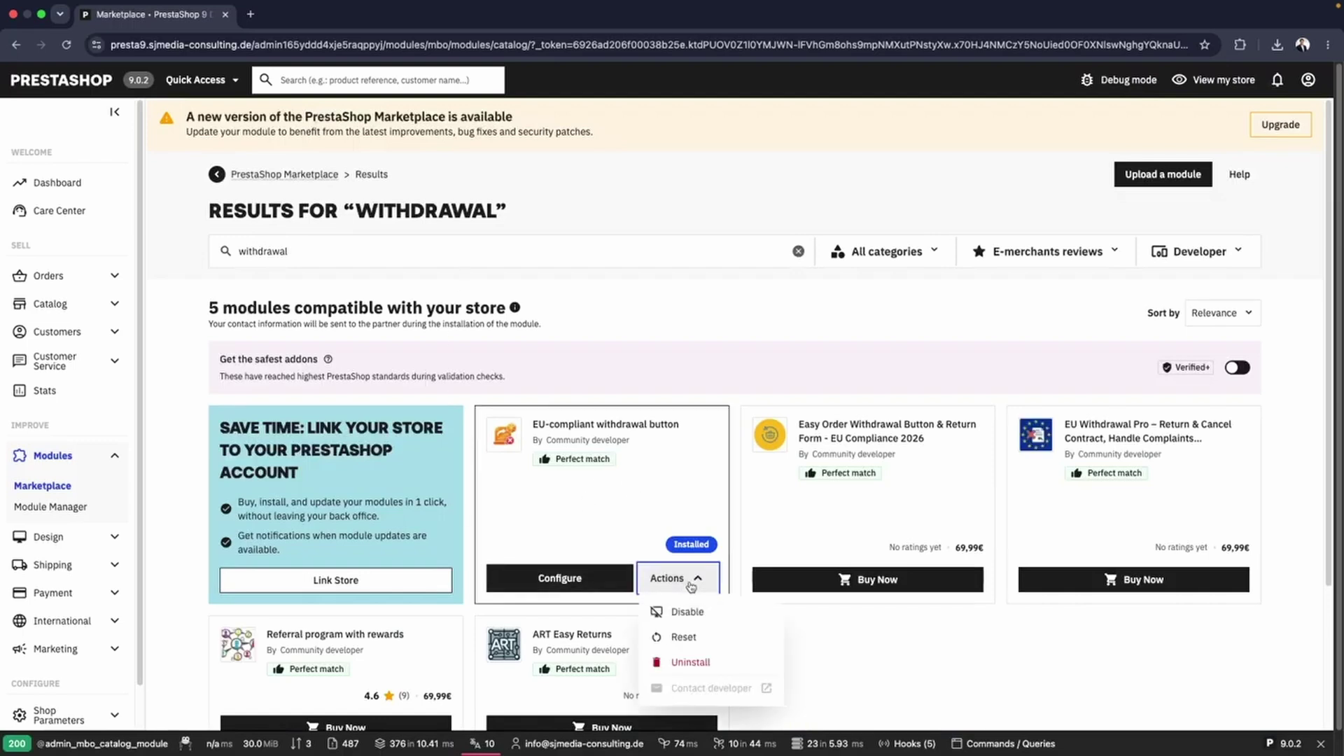
left_click(690, 585)
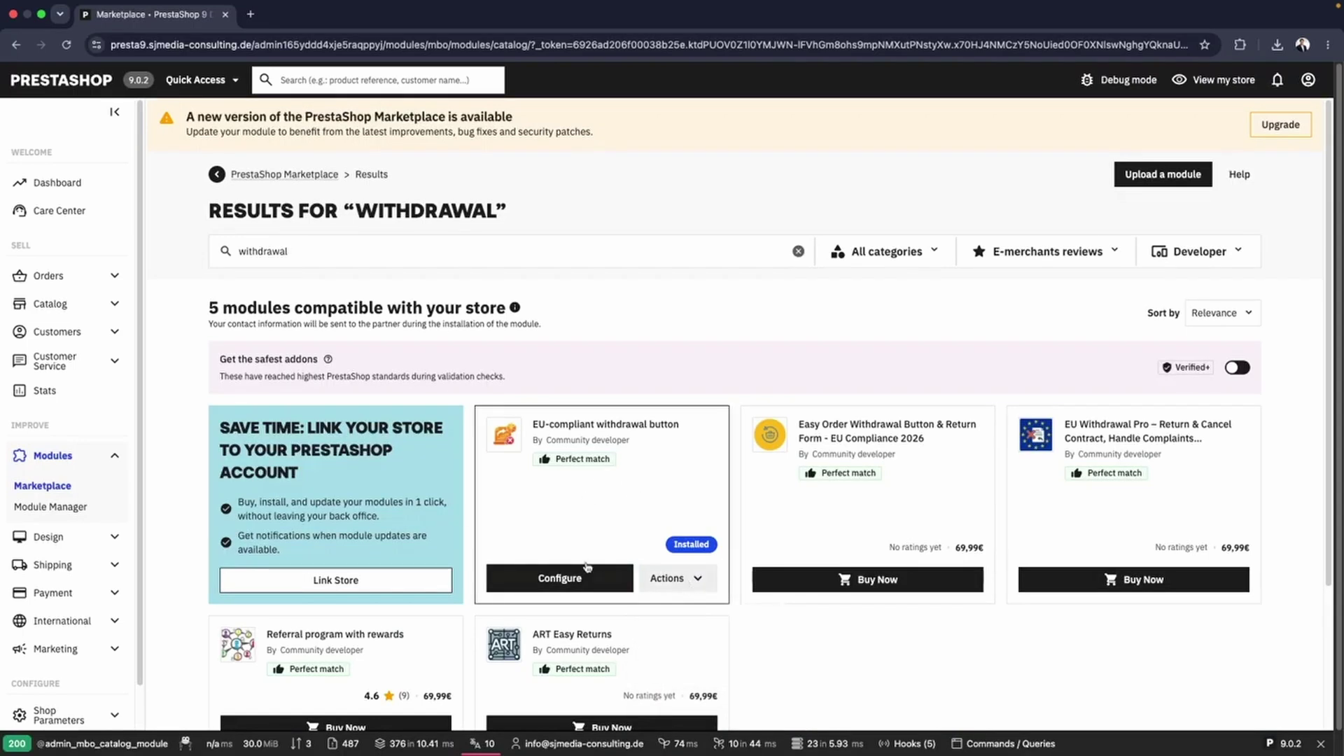
left_click(1128, 180)
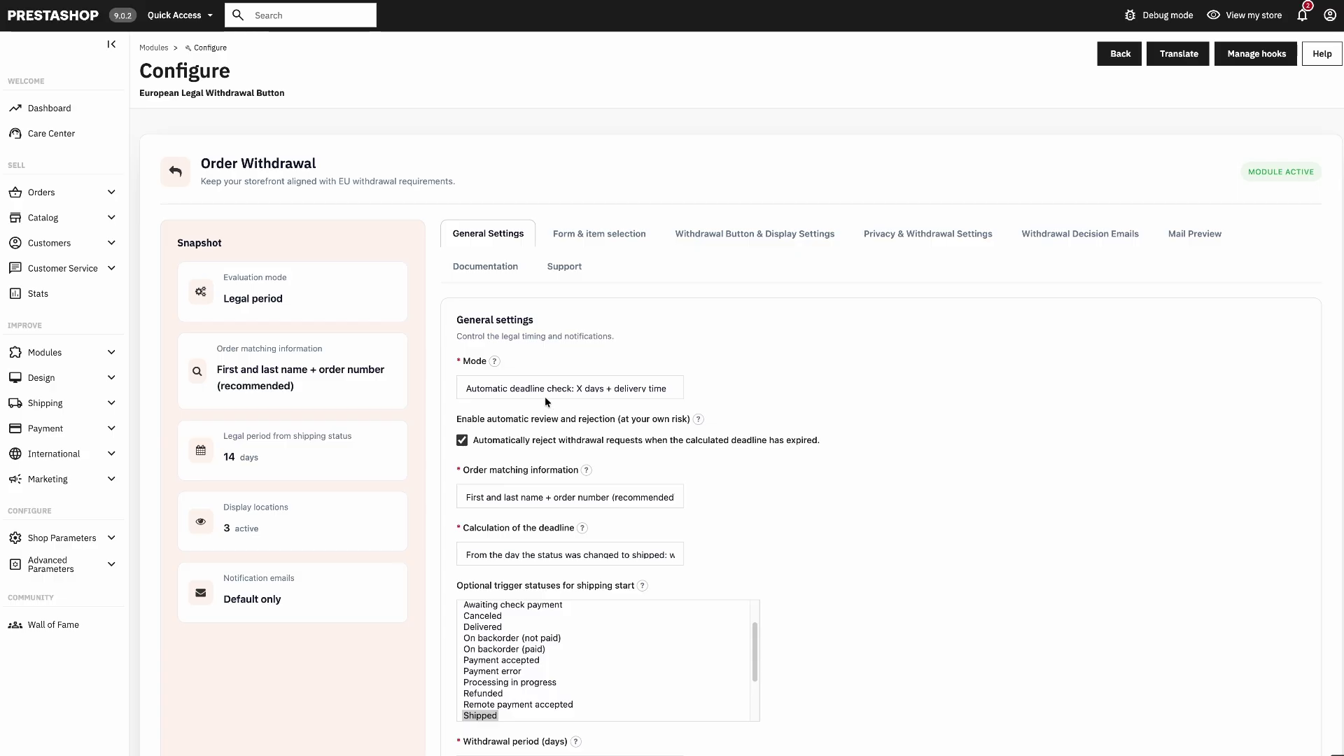
Switch the Mode to Manual review (recommended) and return it to Automatic deadline check: X days + delivery time.
left_click(495, 362)
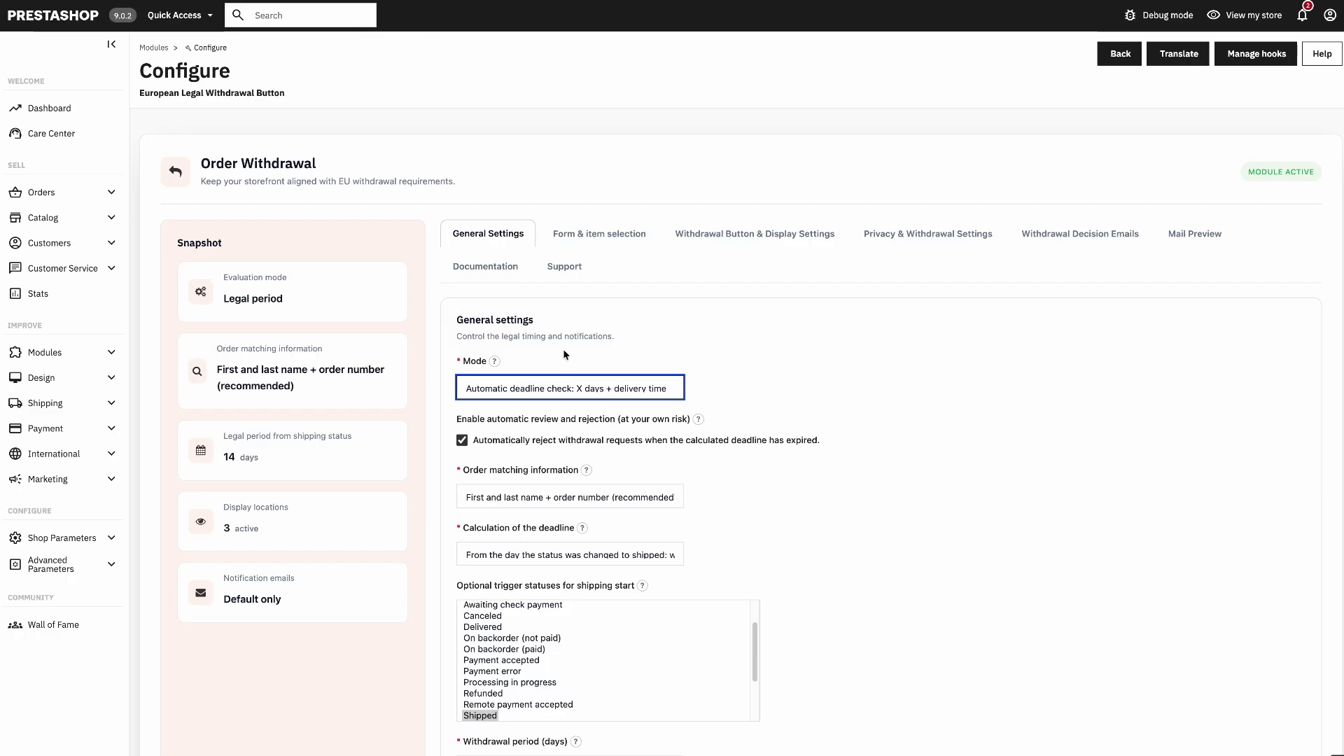
left_click(578, 392)
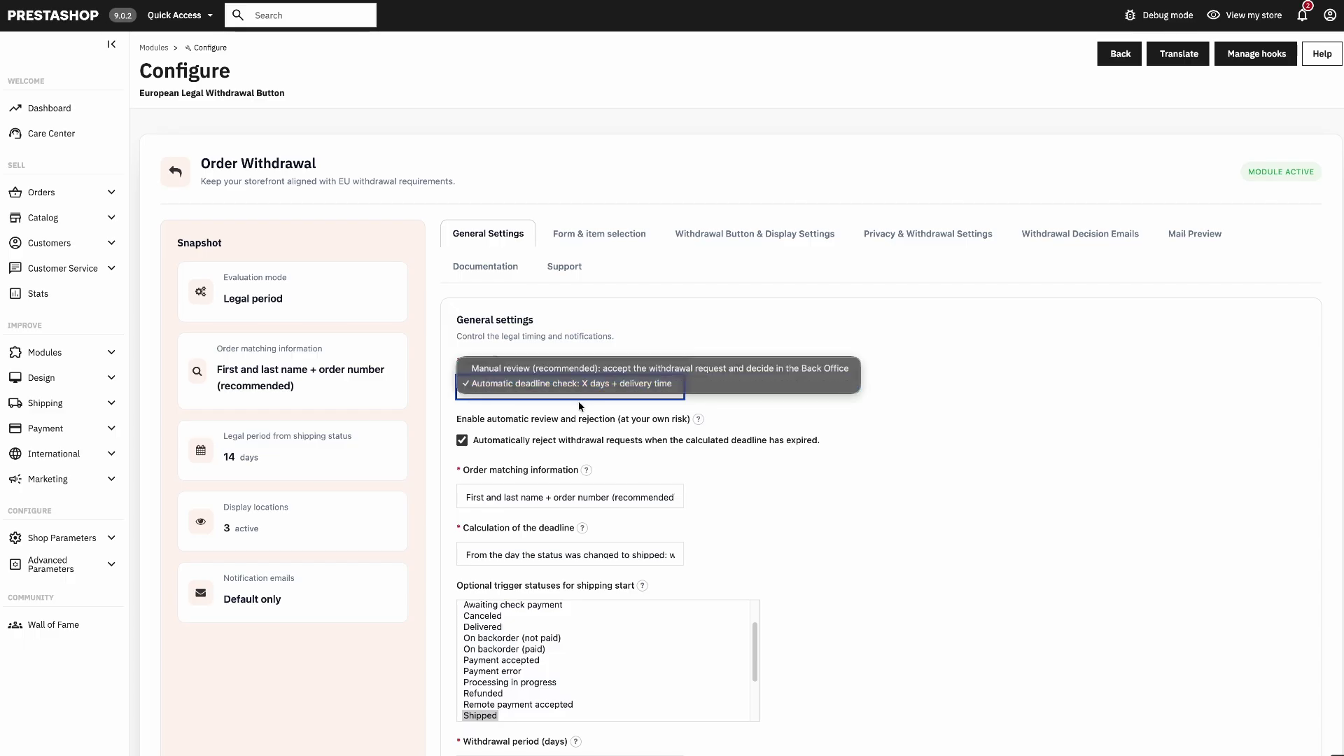
left_click(581, 417)
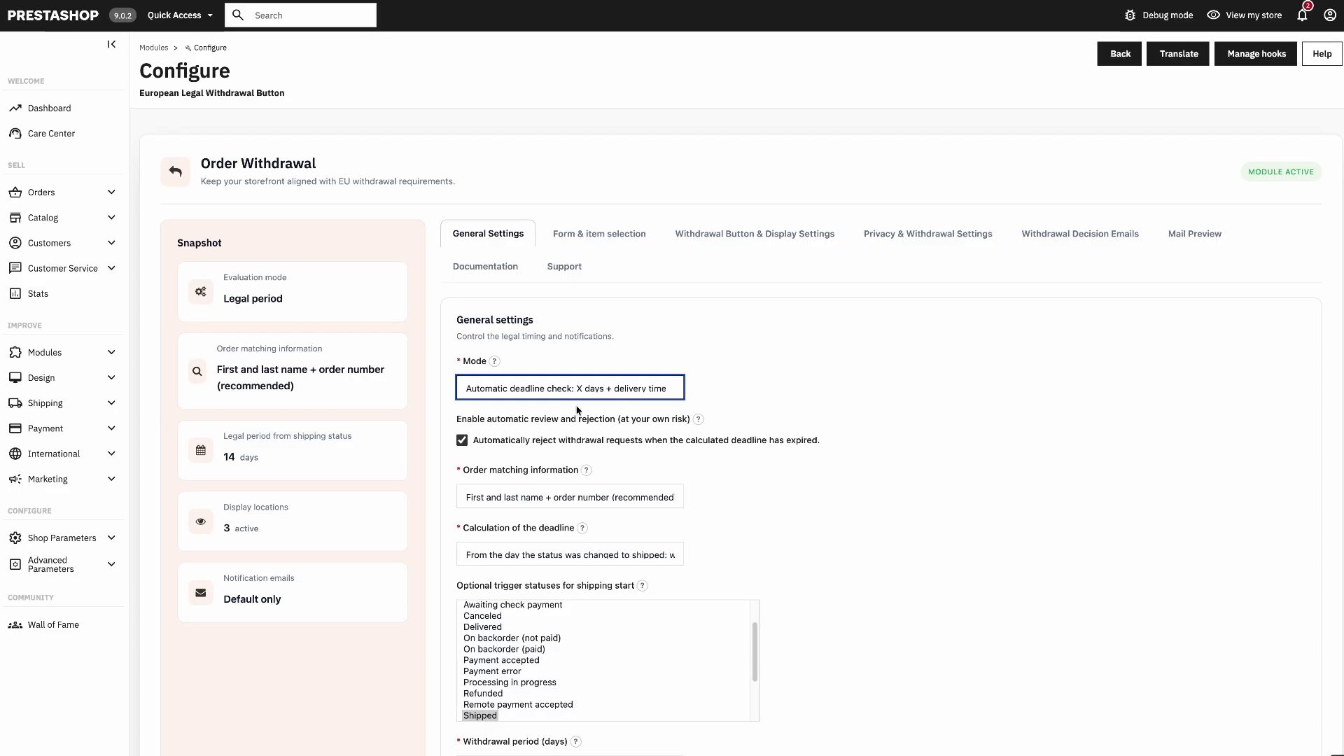
left_click(577, 396)
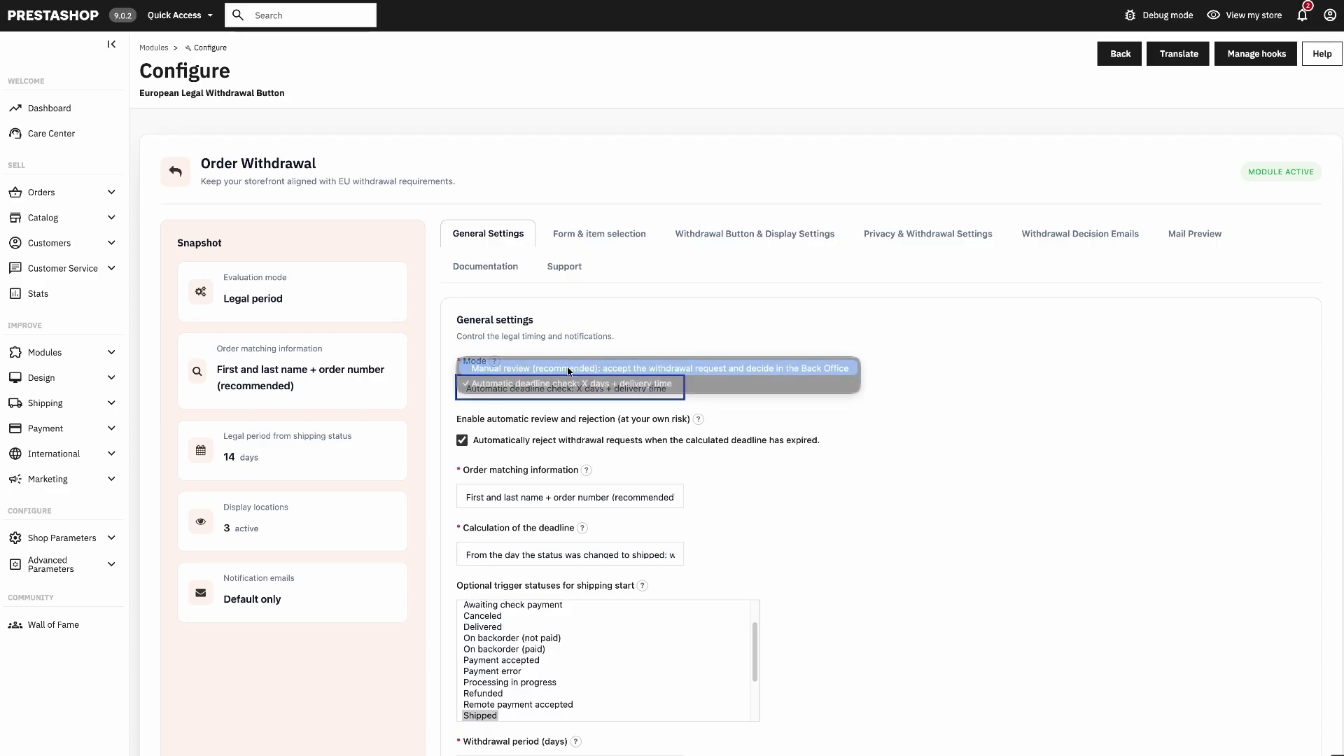
left_click(570, 369)
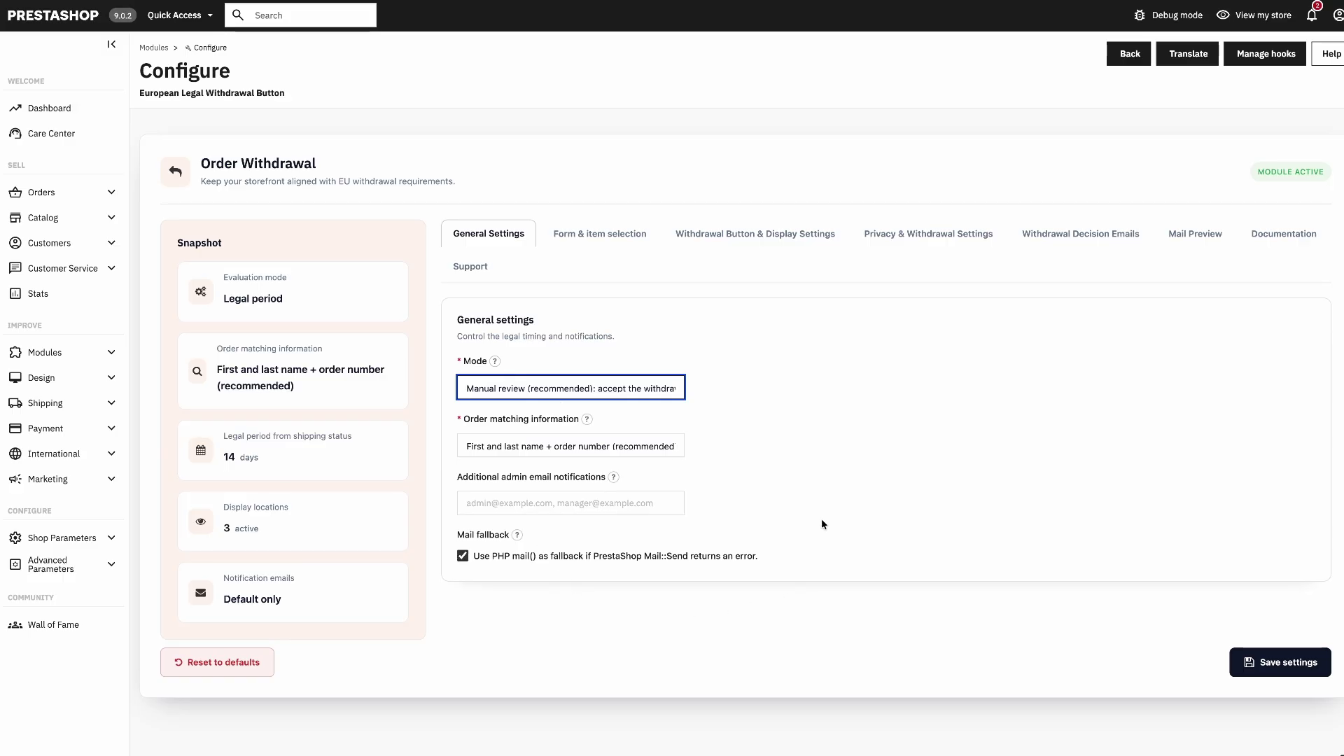
left_click(626, 395)
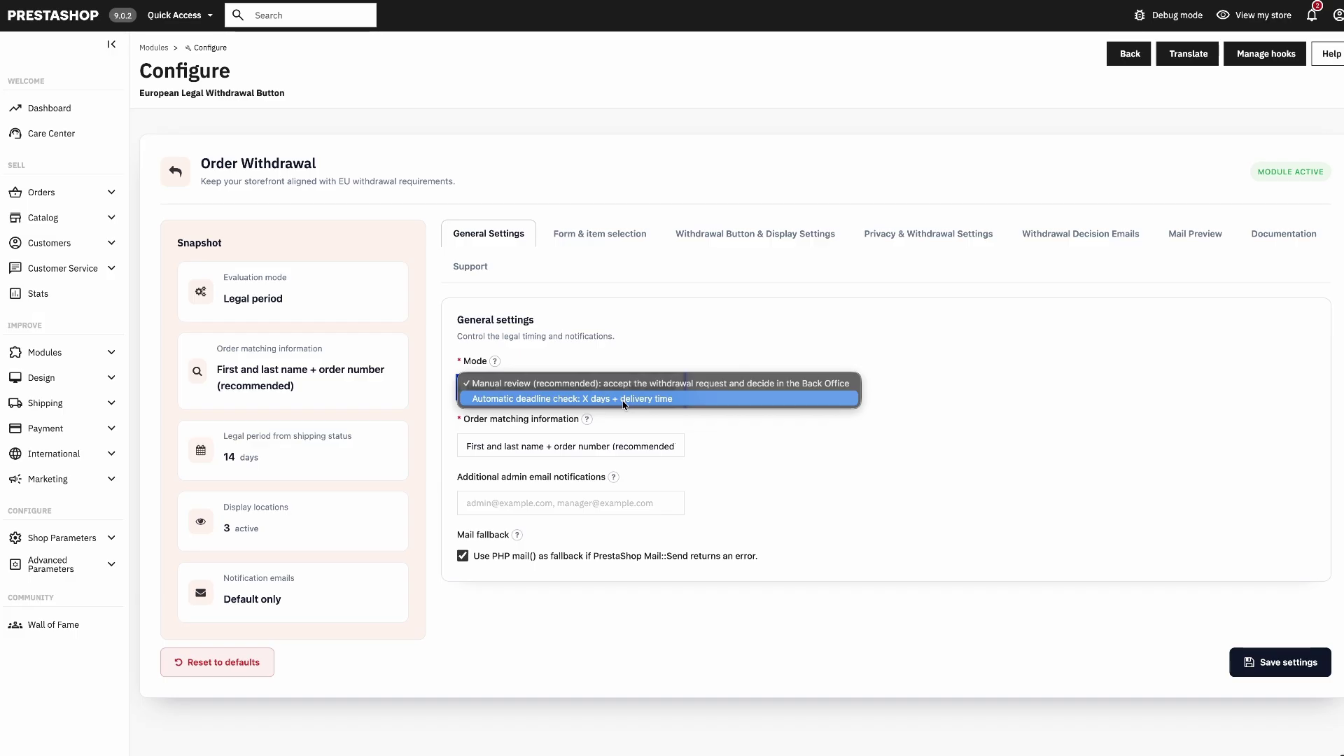
left_click(624, 399)
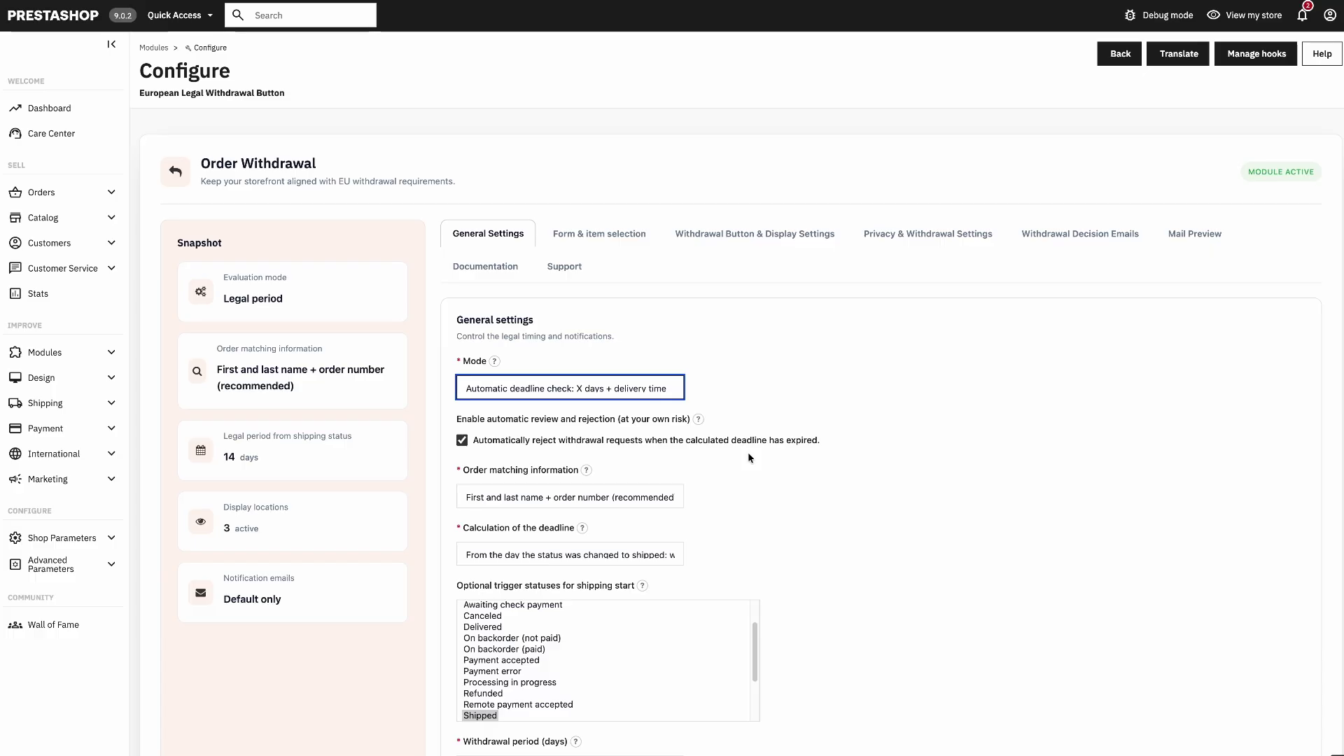
Examine the available options for Order matching information and Calculation of the deadline without changing them.
scroll(747, 458, "down", 1)
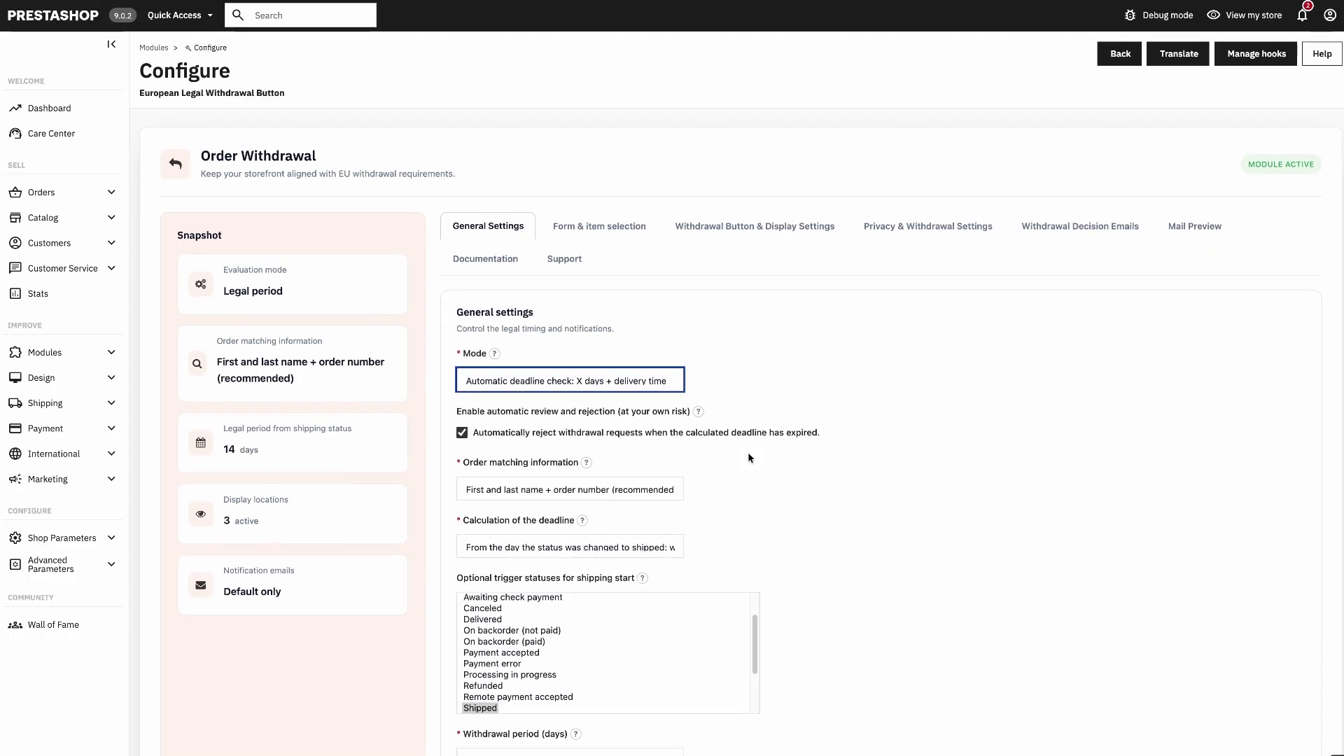
scroll(748, 458, "down", 1)
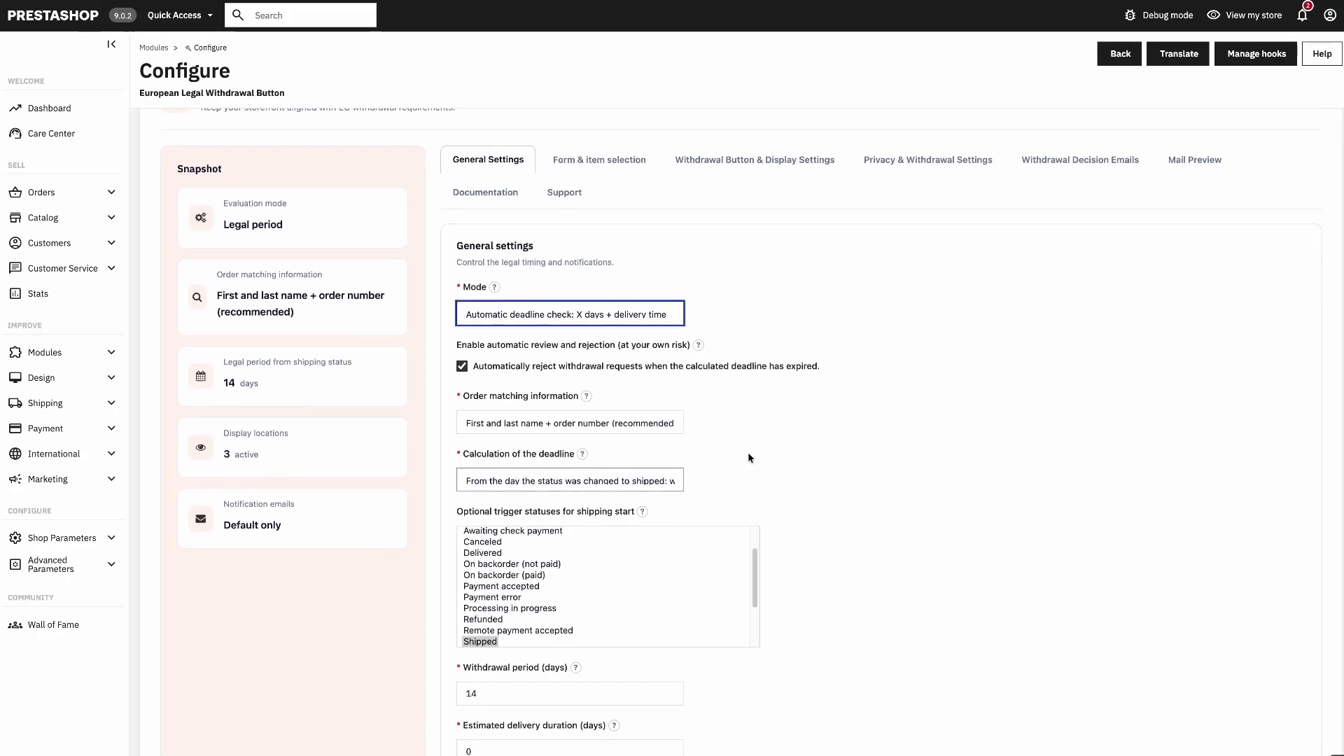
left_click(640, 423)
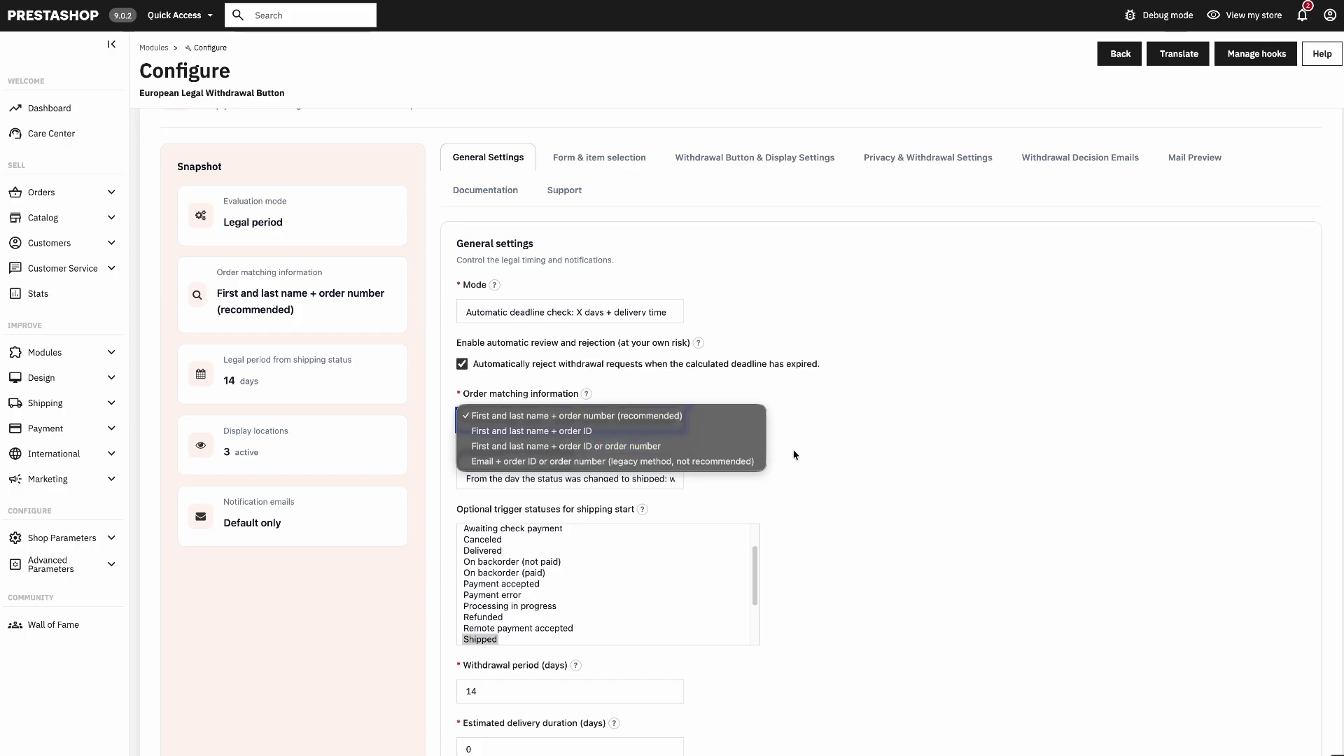
left_click(848, 454)
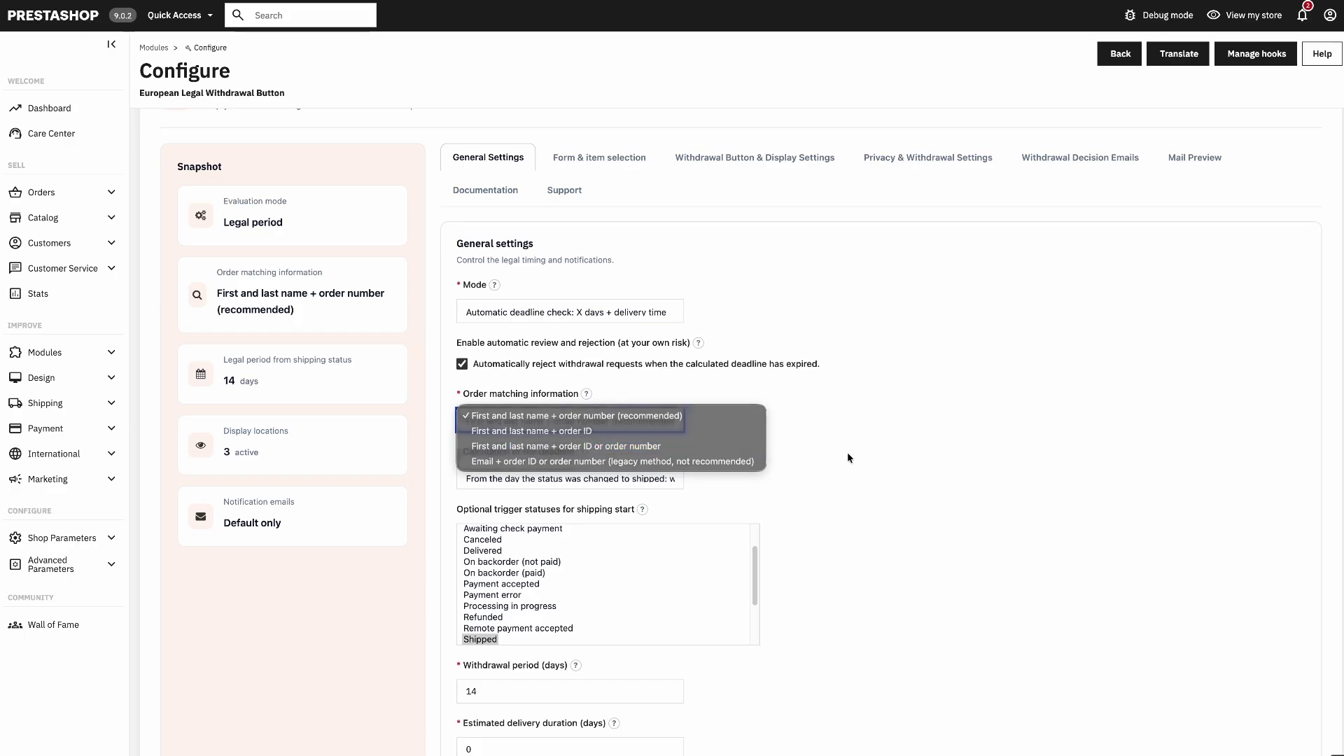
left_click(645, 481)
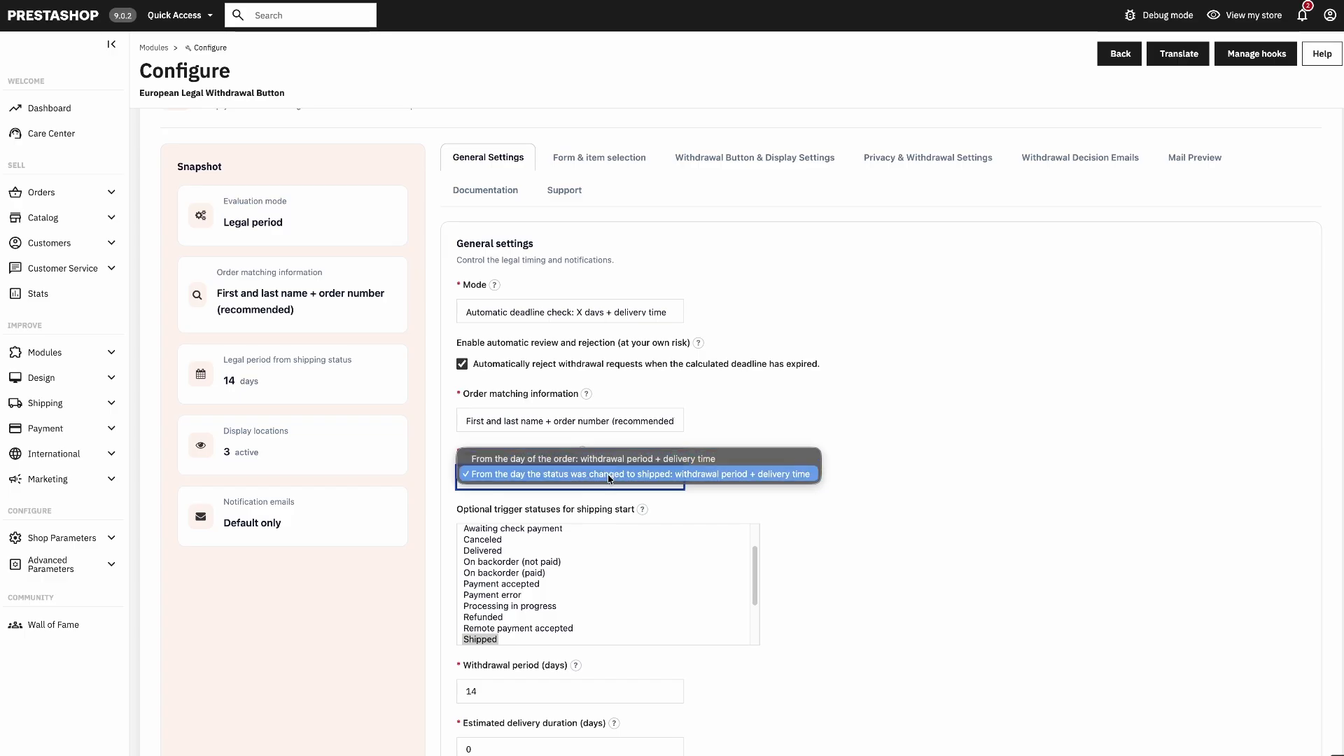
left_click(900, 482)
Select Shipped as the optional trigger status for shipping start and review the remaining general settings.
scroll(784, 518, "down", 1)
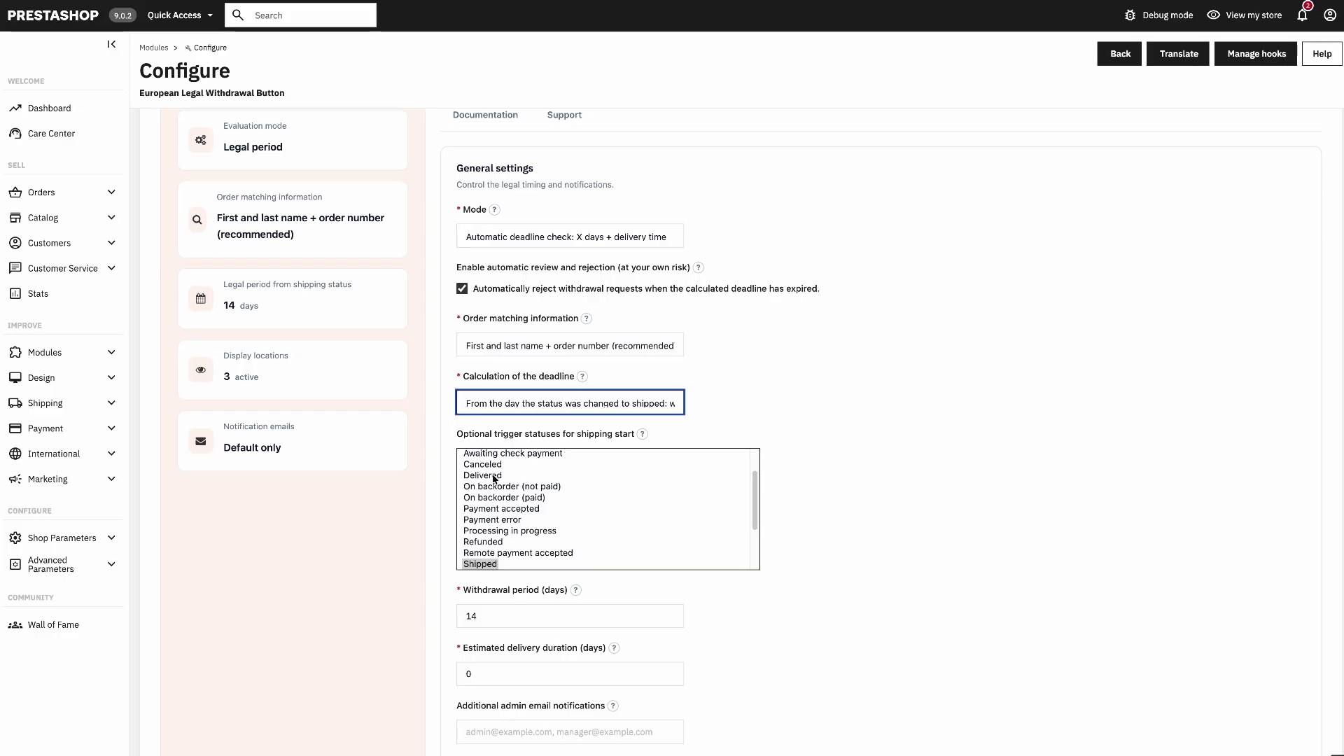
left_click(494, 476)
left_click(493, 564)
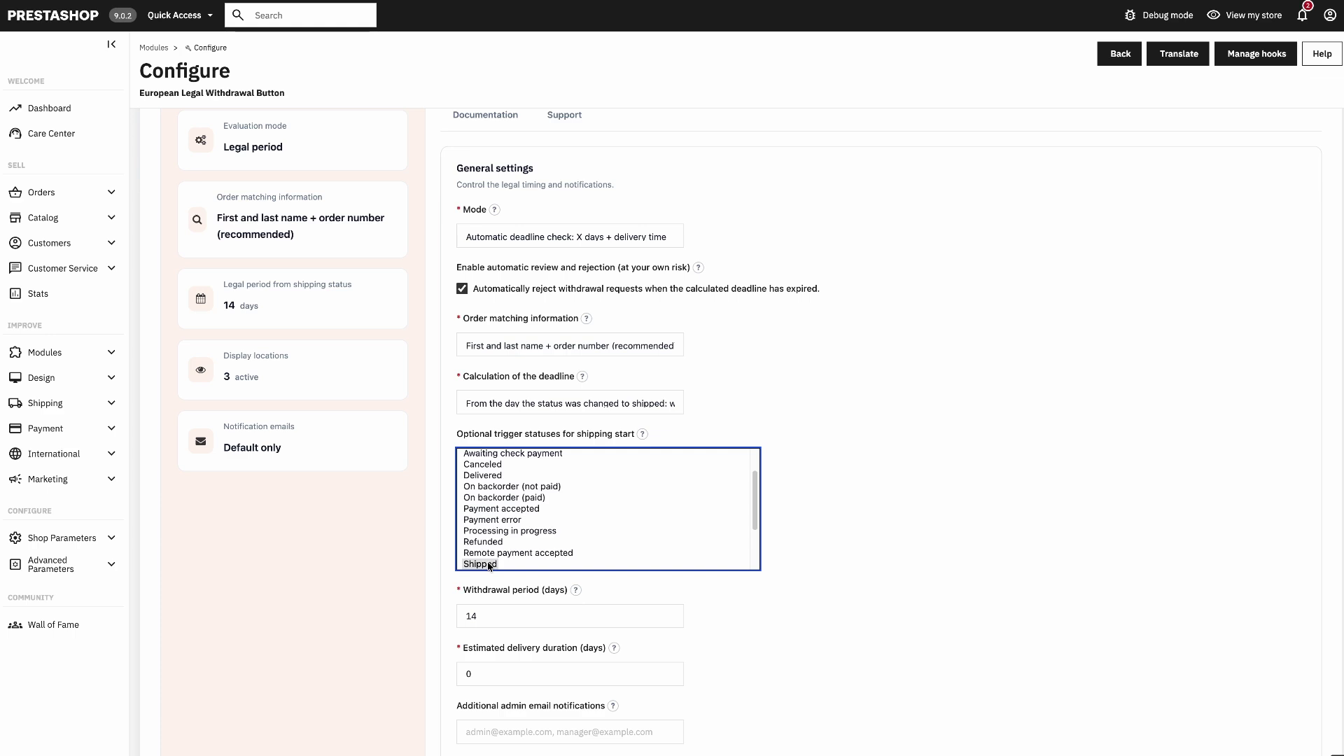
left_click(830, 600)
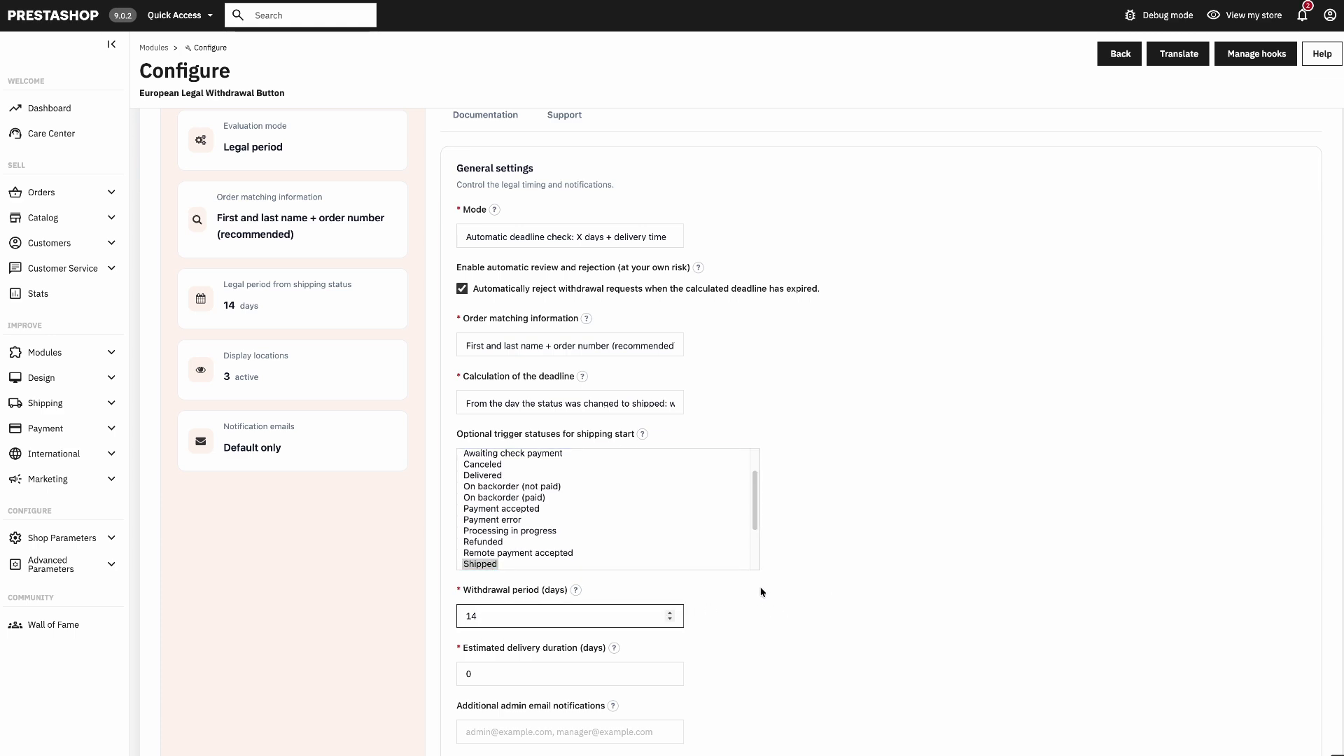
scroll(758, 588, "down", 1)
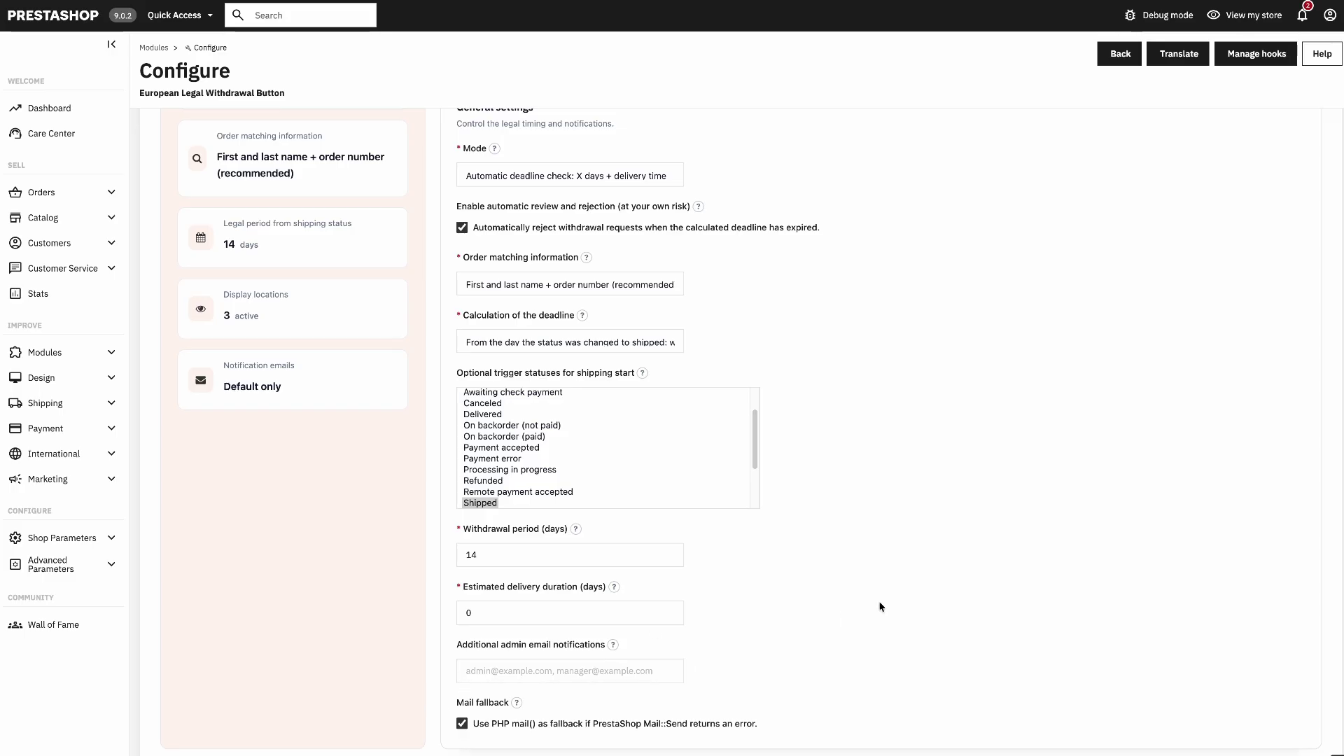
Open the form and item selection settings and examine the customer comment, product selection and exclusion options.
scroll(880, 602, "up", 1)
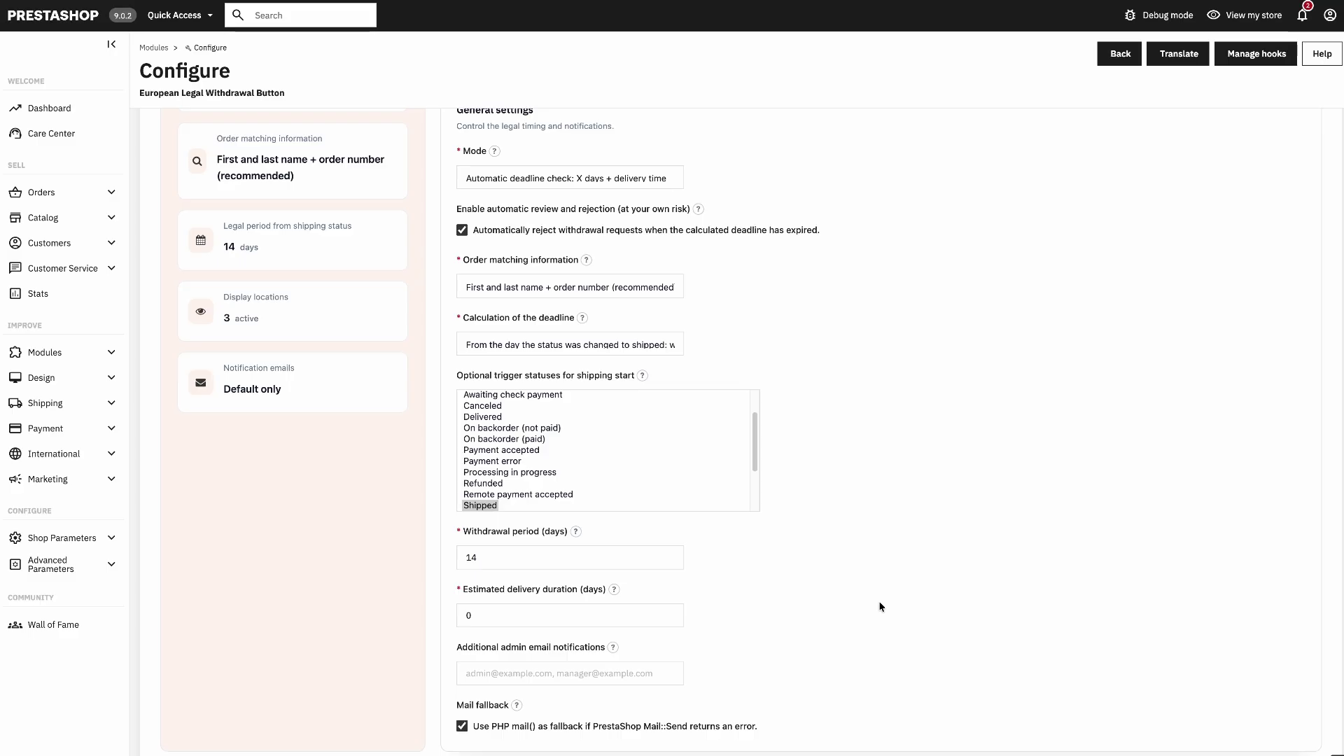
scroll(880, 606, "up", 1)
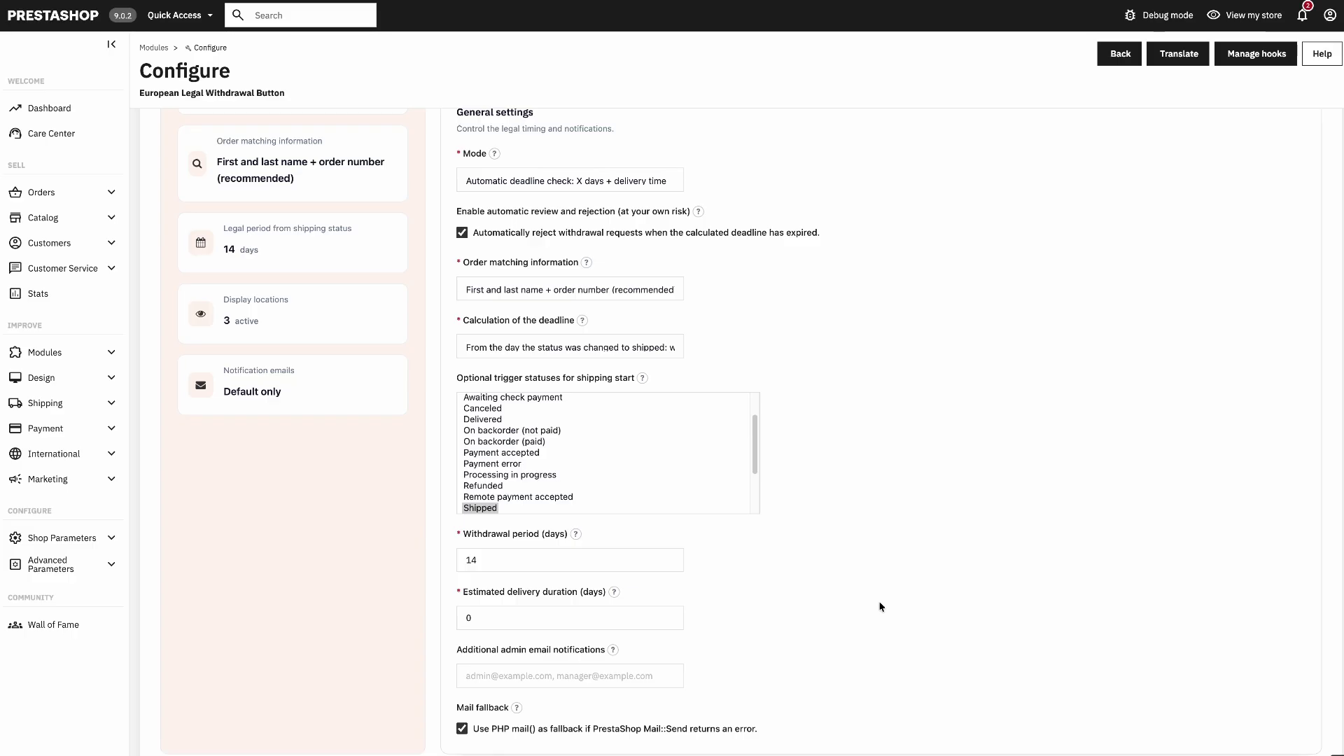
scroll(881, 606, "up", 3)
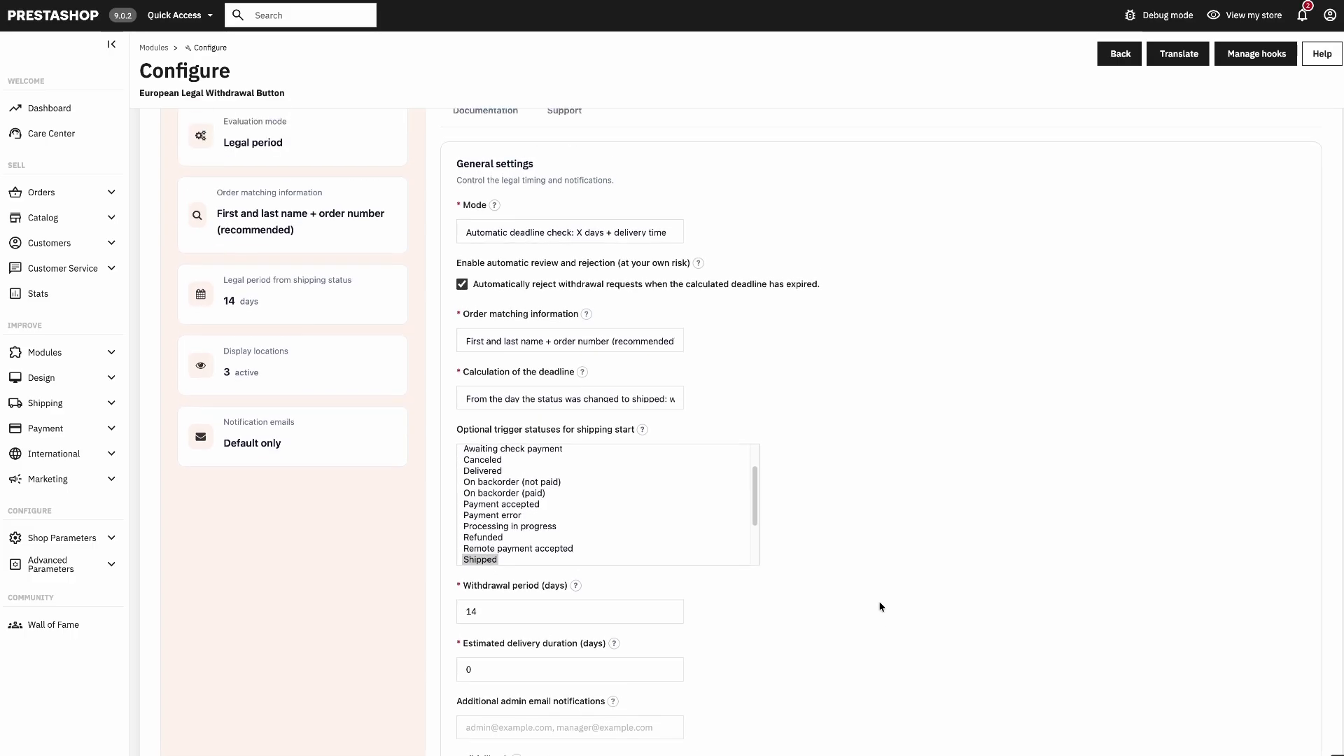
left_click(602, 238)
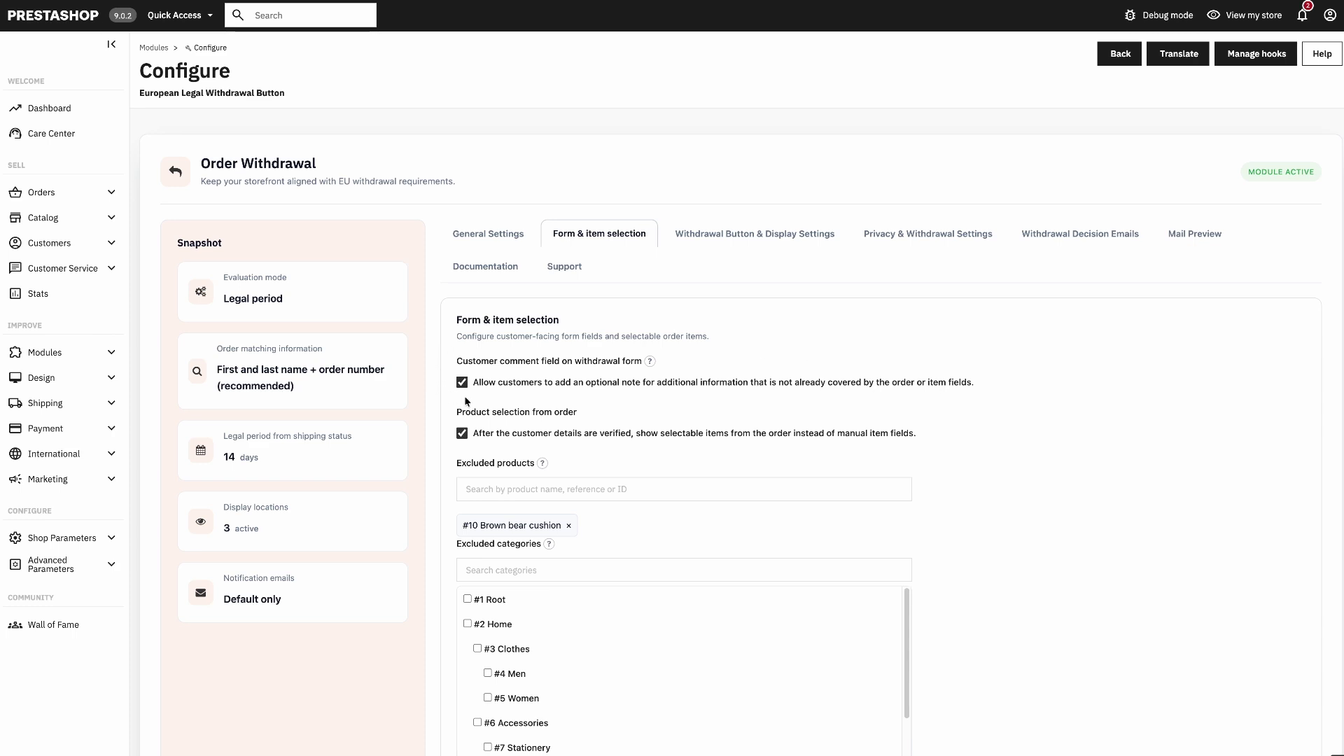
mouse_move(650, 362)
scroll(520, 448, "down", 2)
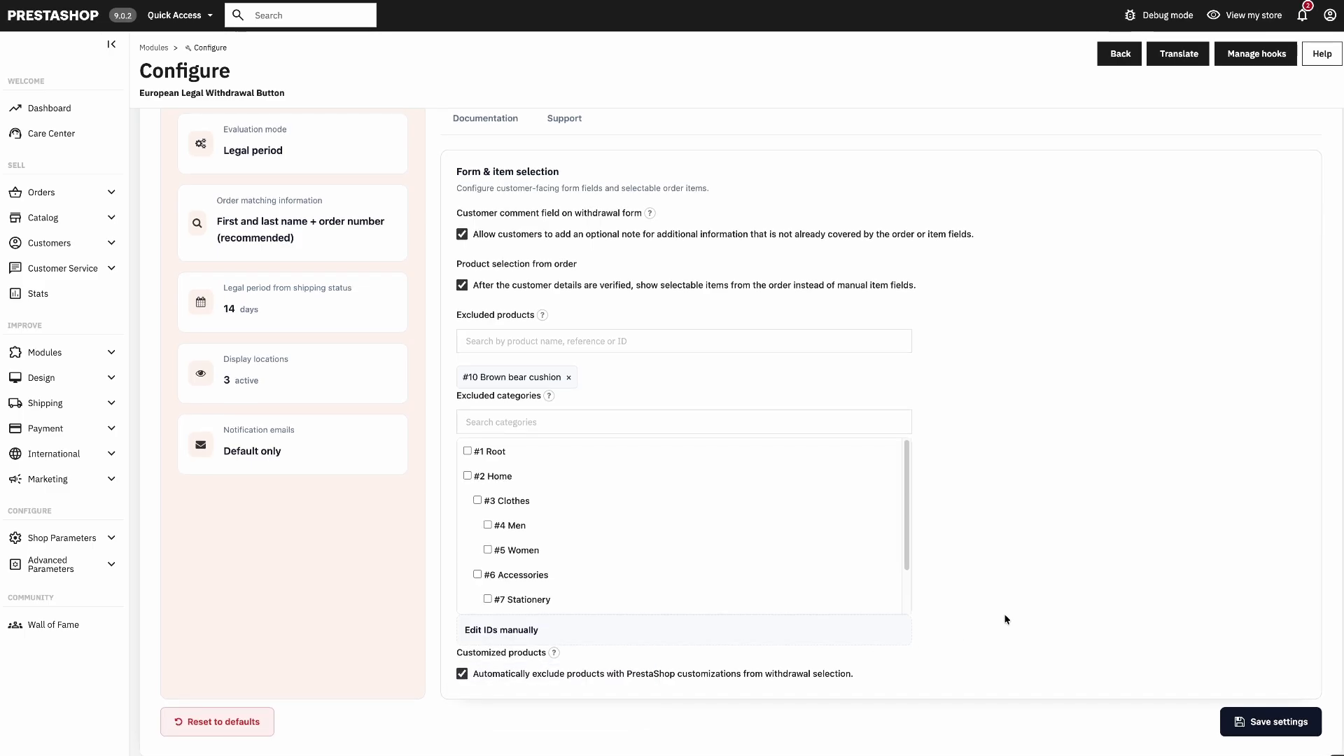
scroll(1007, 619, "up", 1)
scroll(1005, 615, "up", 1)
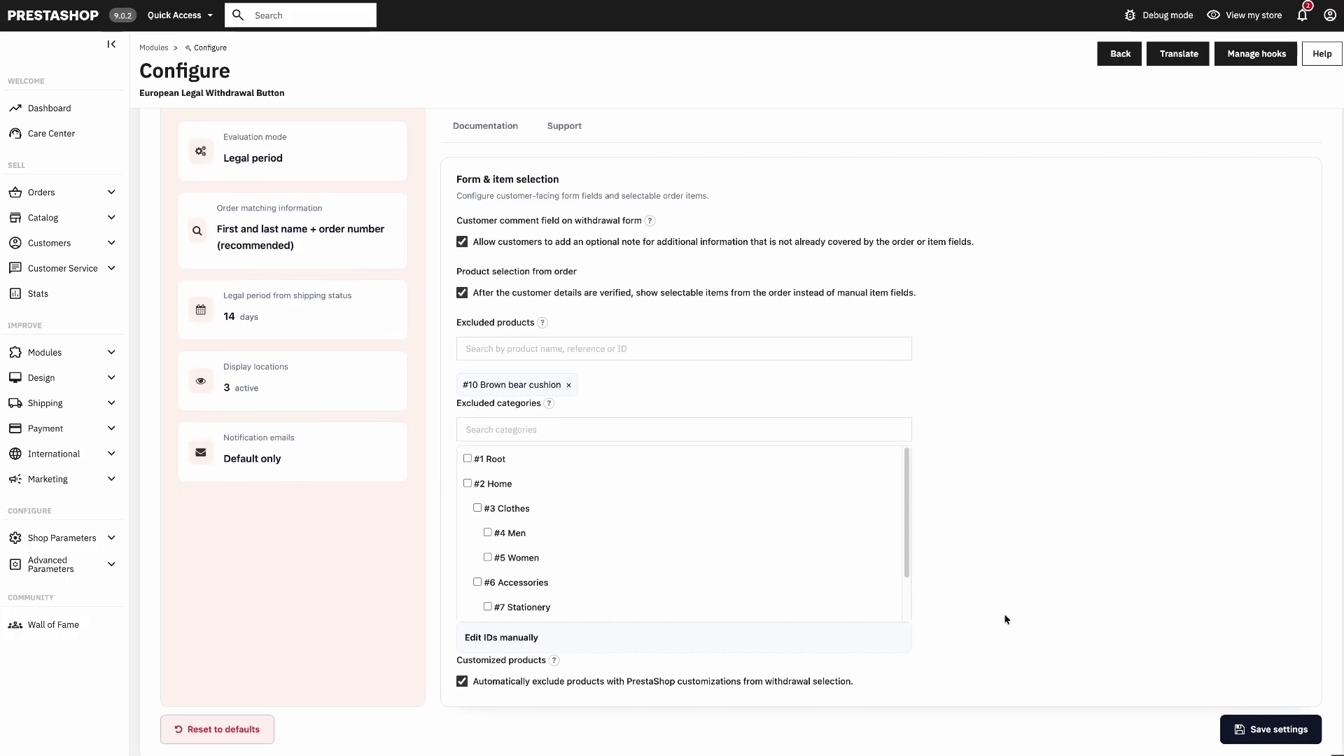
scroll(1004, 619, "up", 3)
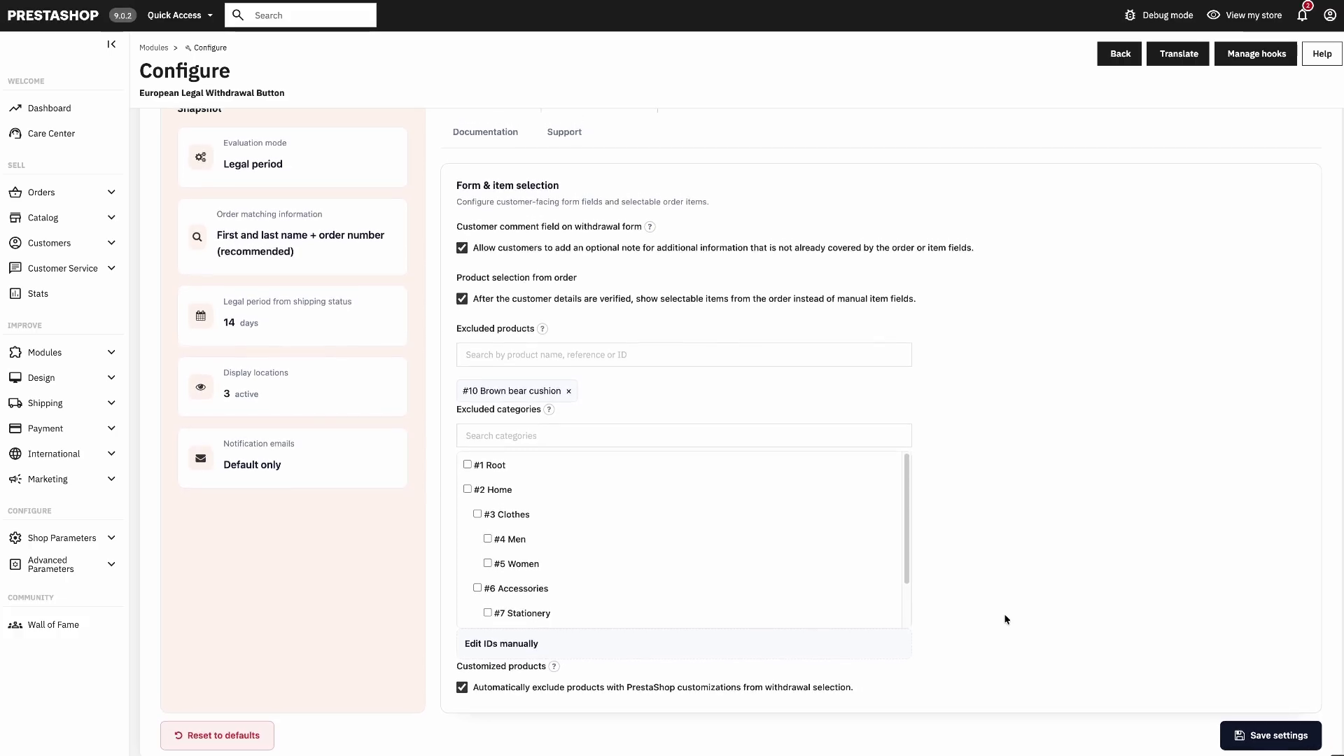
scroll(1003, 620, "up", 1)
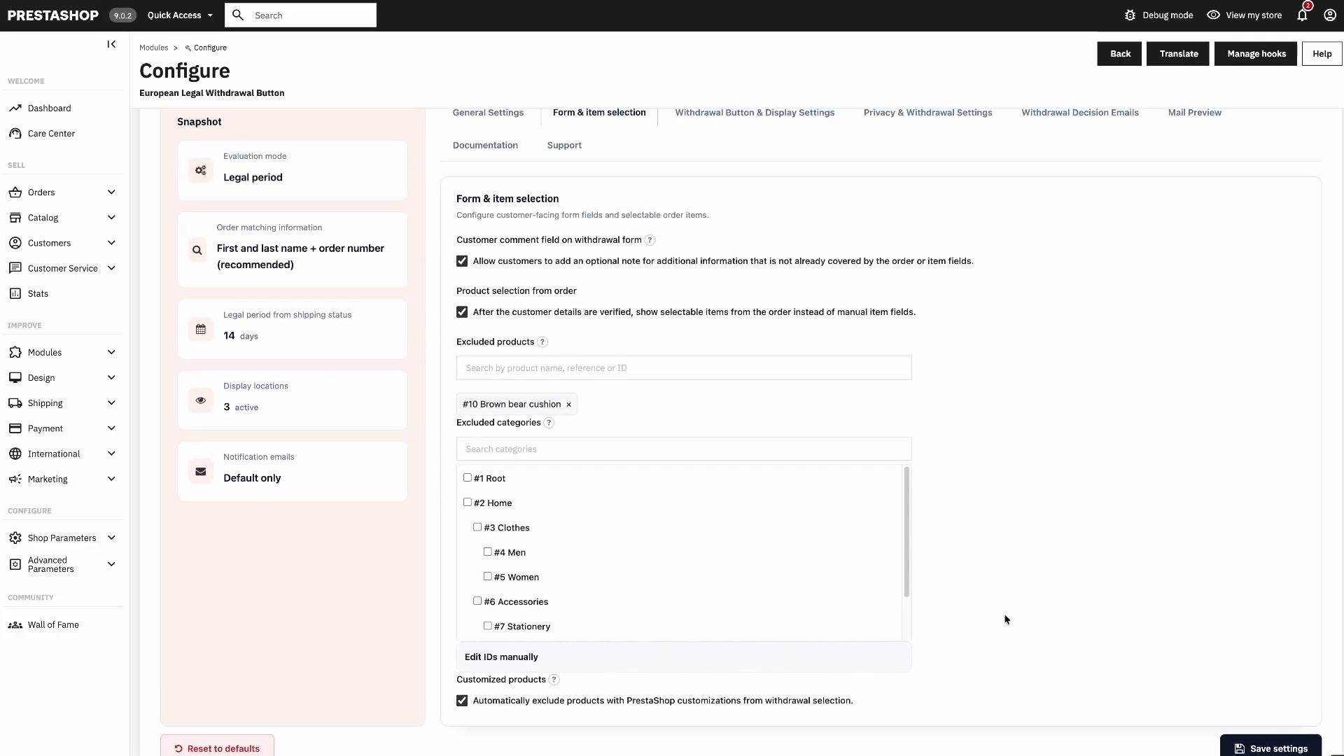
scroll(1004, 619, "up", 3)
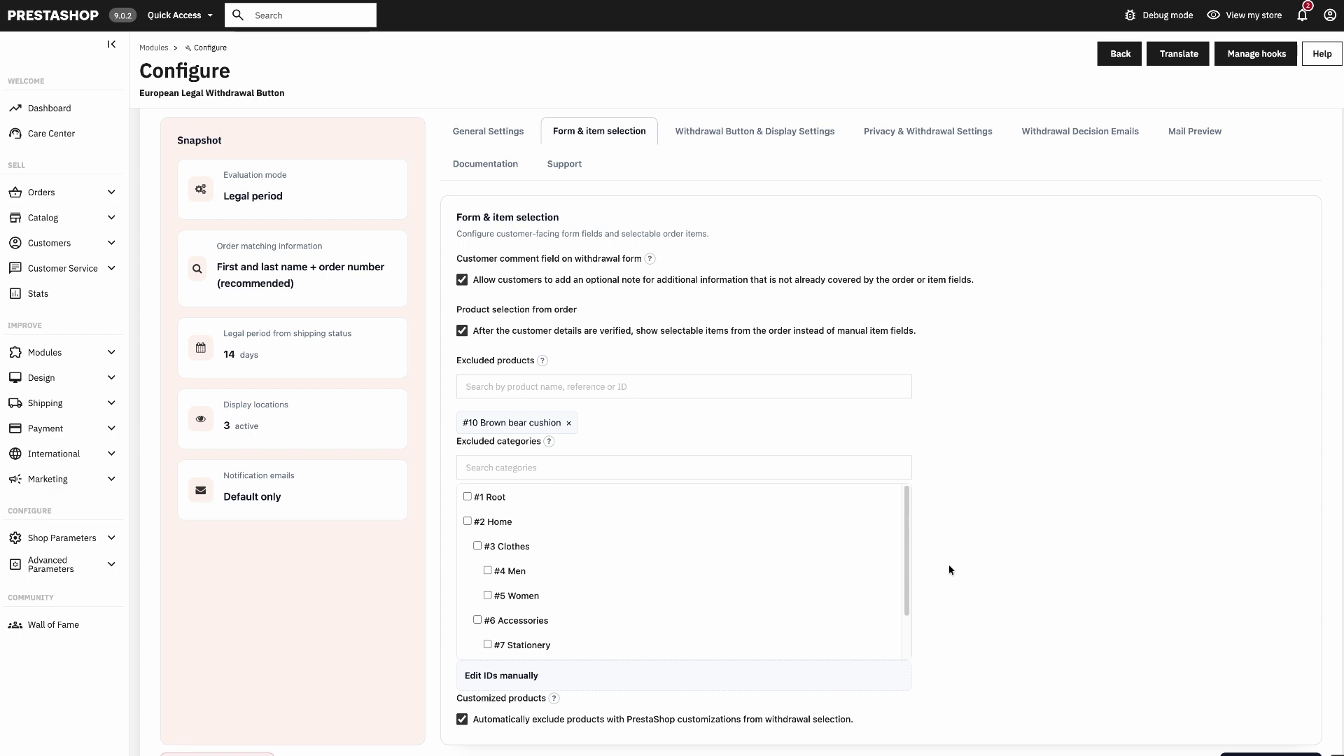
Open the withdrawal button and display settings and examine the footer display styles, button appearance and footer hook positions.
left_click(773, 142)
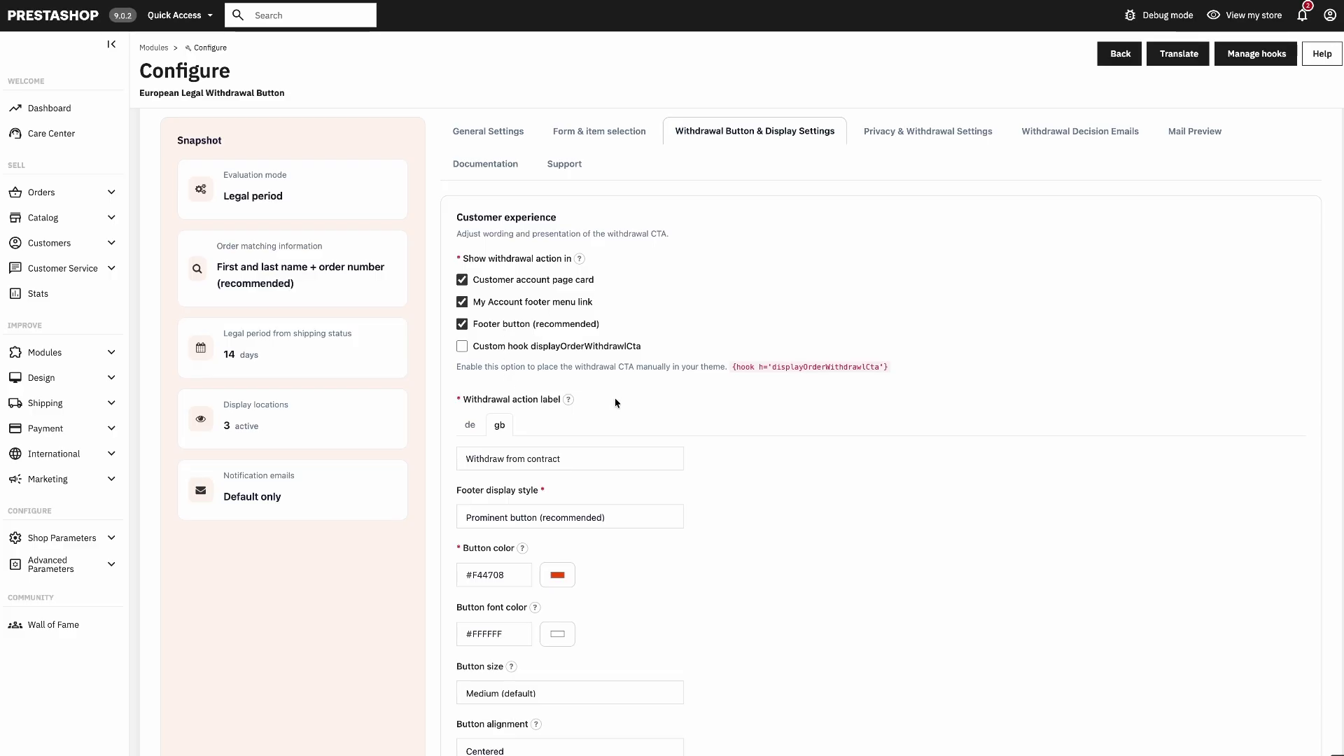
scroll(733, 552, "down", 2)
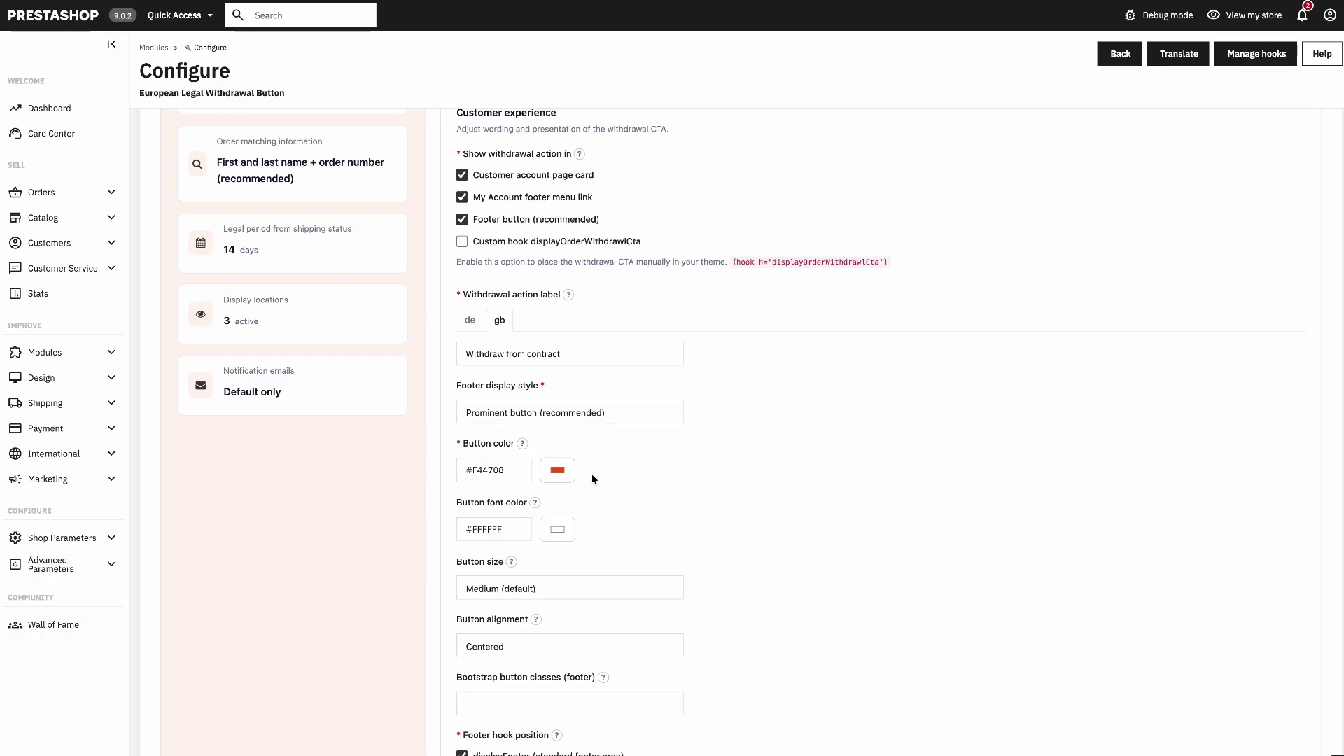
left_click(551, 413)
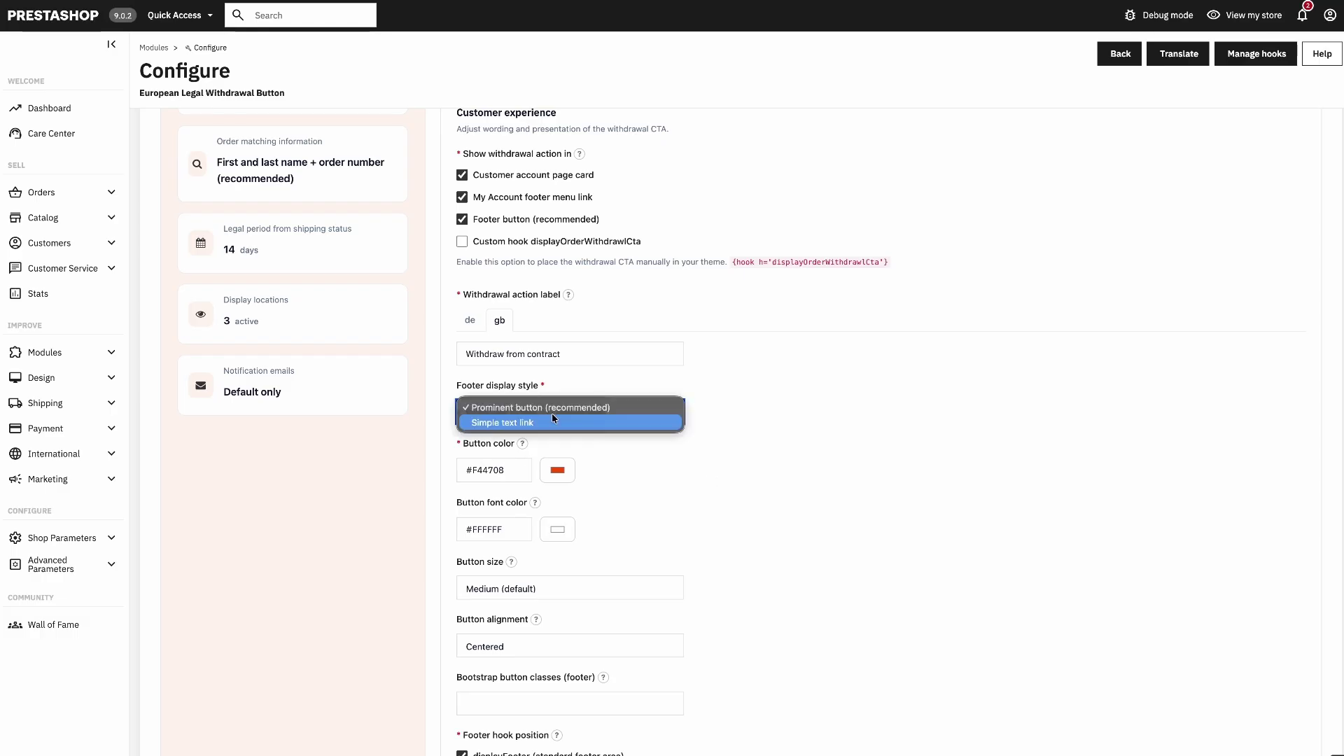
left_click(387, 469)
scroll(707, 485, "down", 1)
scroll(707, 485, "down", 1)
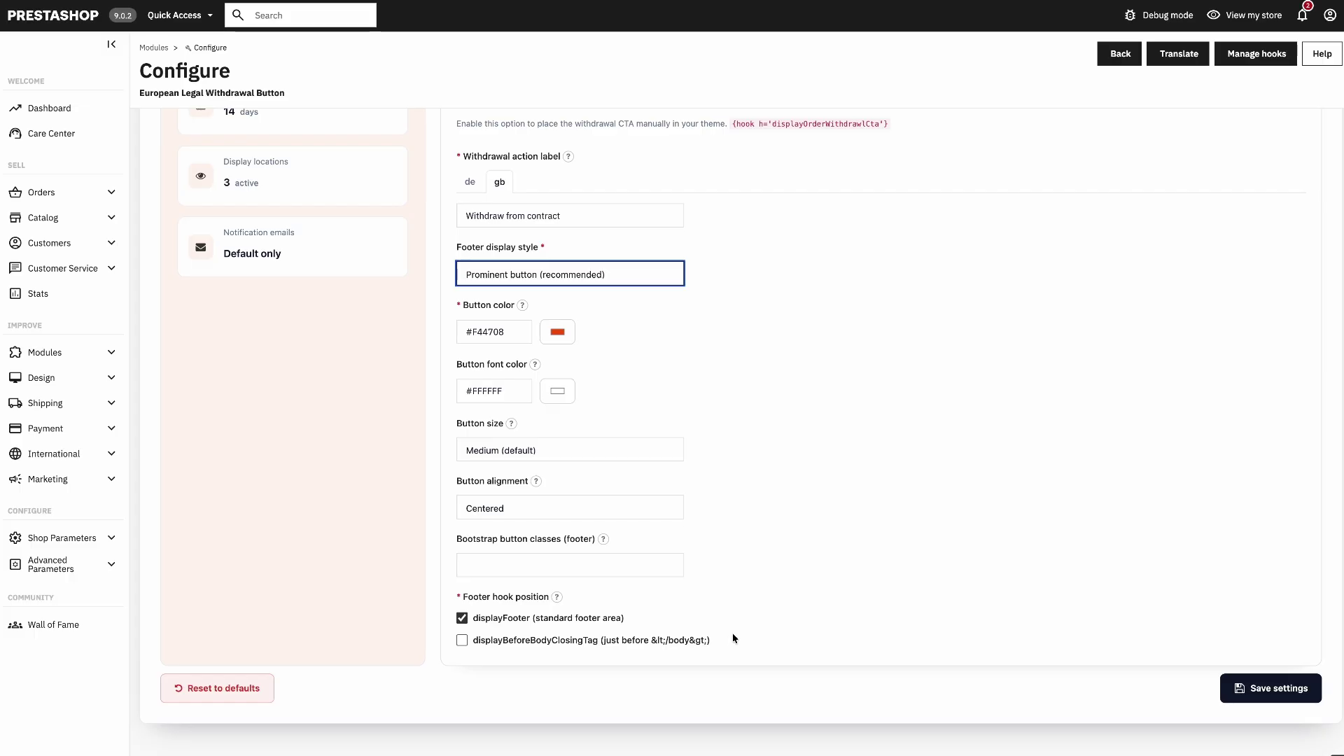
Open the Privacy & Withdrawal Settings and examine the CMS page options for the privacy page and the withdrawal policy page.
scroll(732, 633, "up", 5)
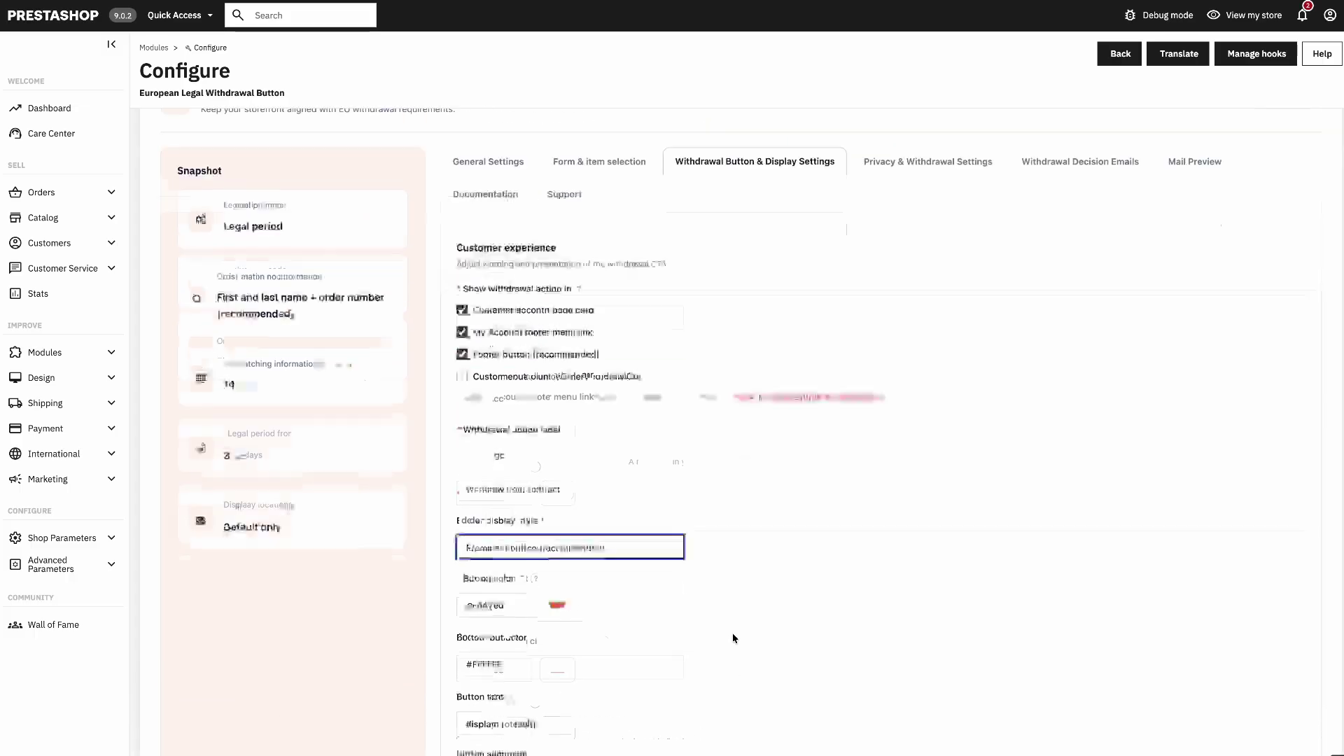
left_click(903, 234)
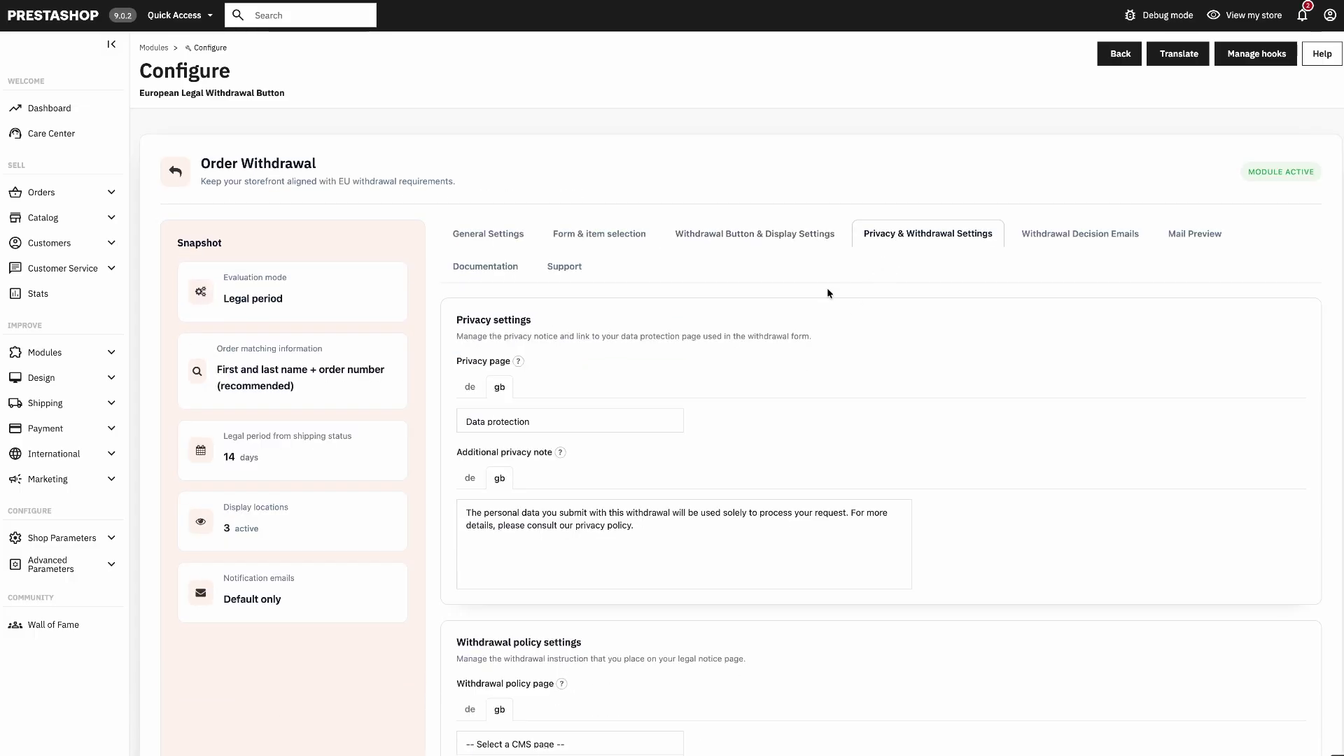
left_click(481, 427)
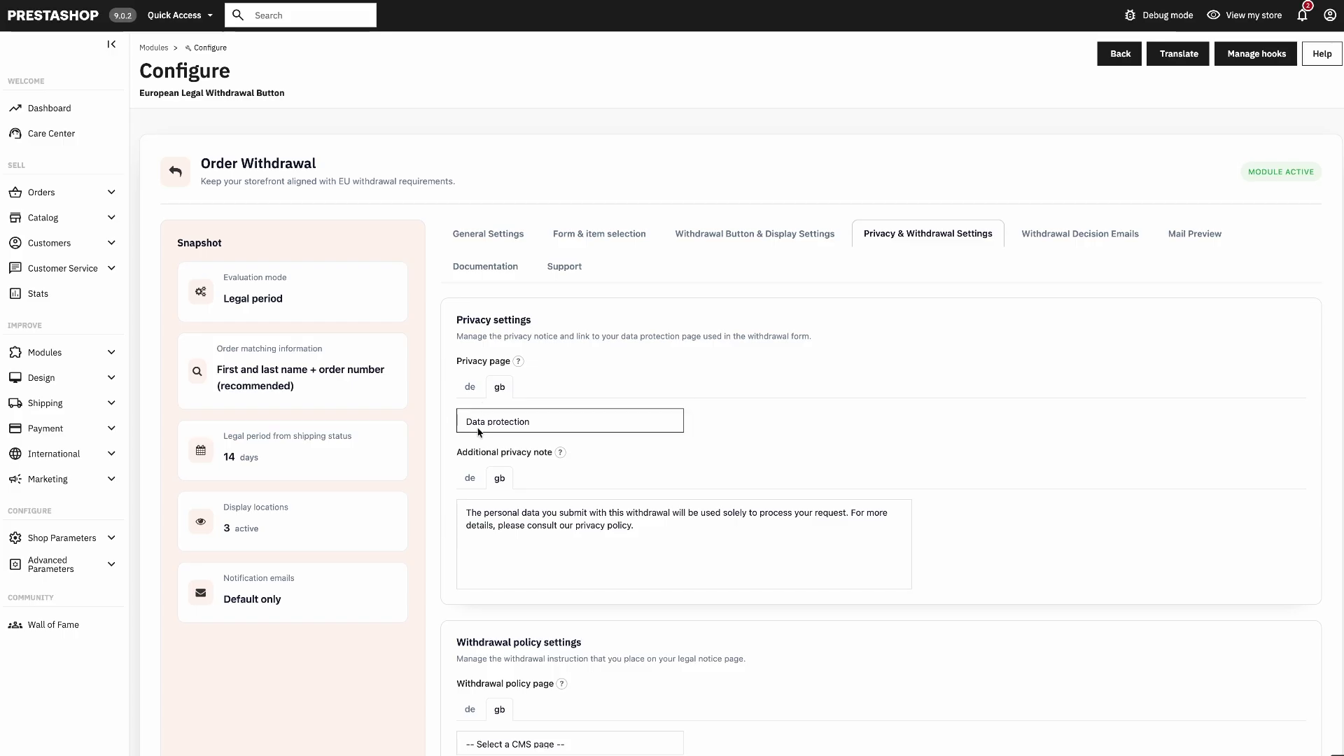
left_click(479, 431)
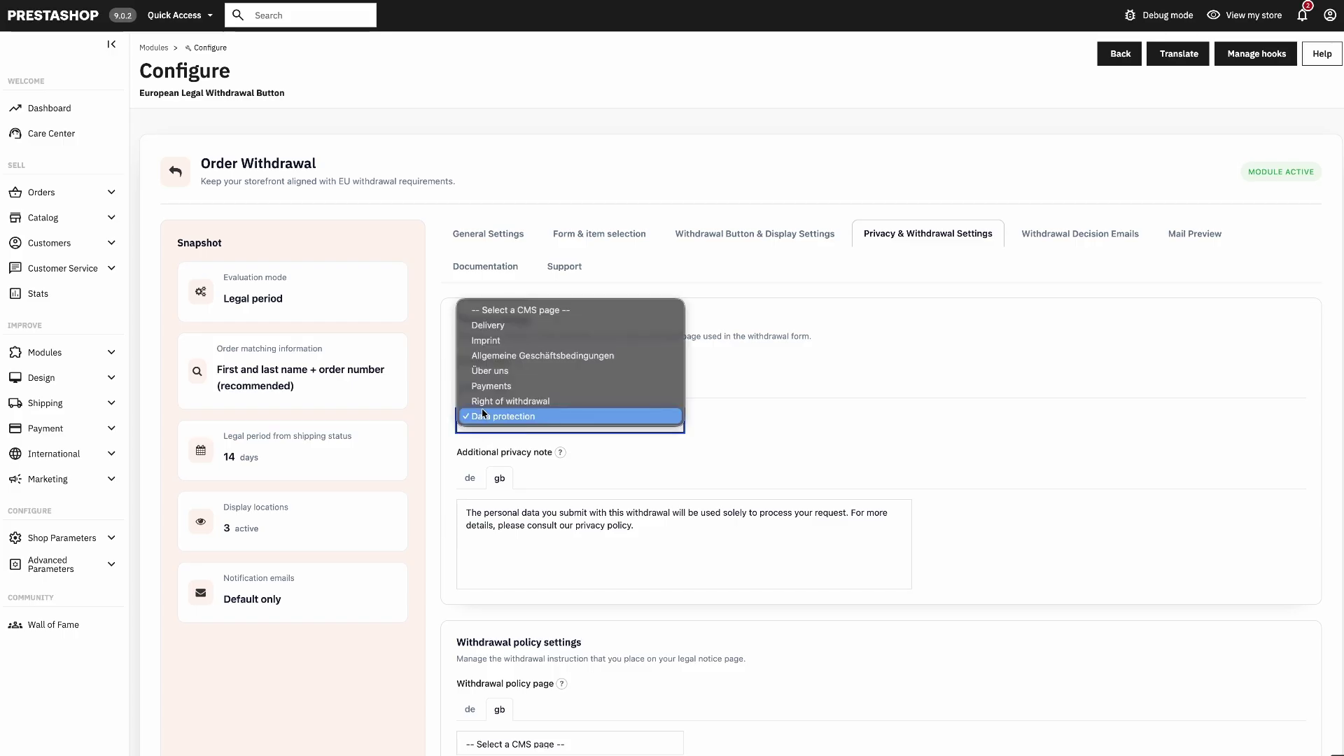
left_click(899, 464)
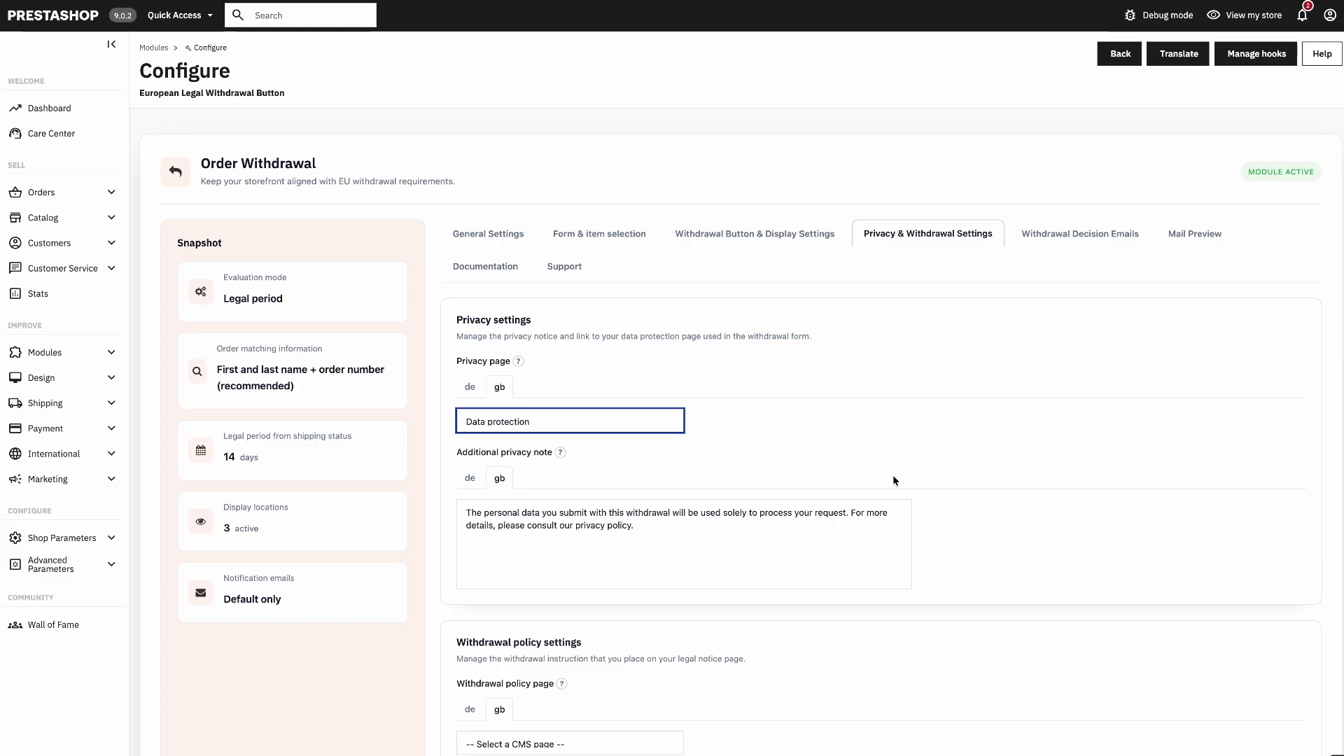
scroll(892, 476, "down", 2)
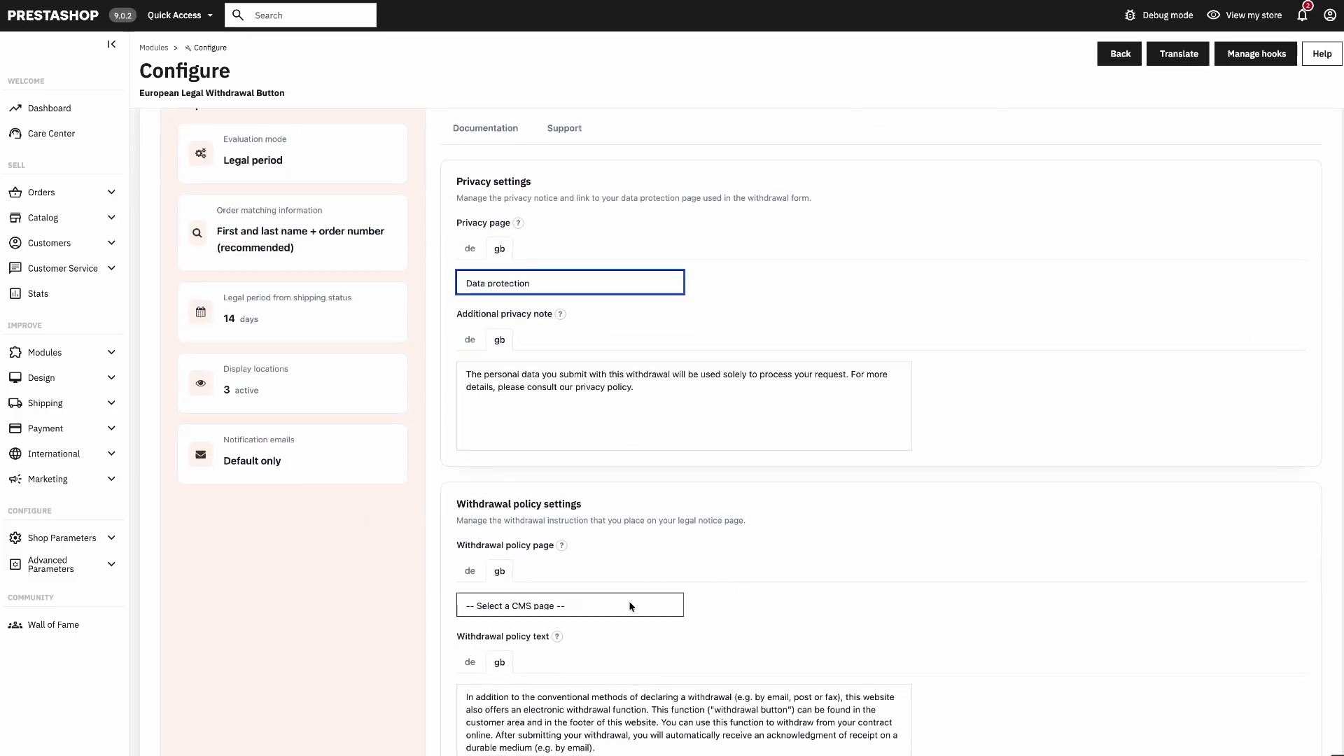
left_click(629, 602)
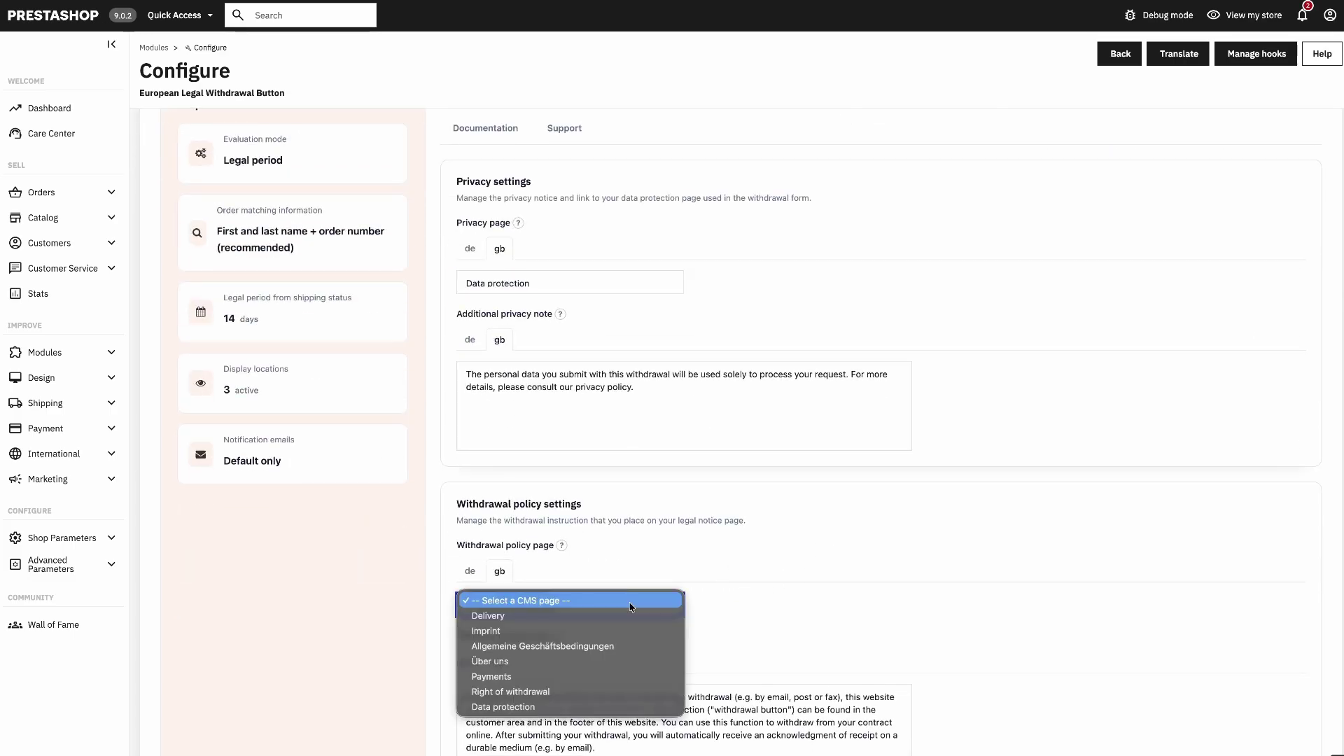
left_click(939, 594)
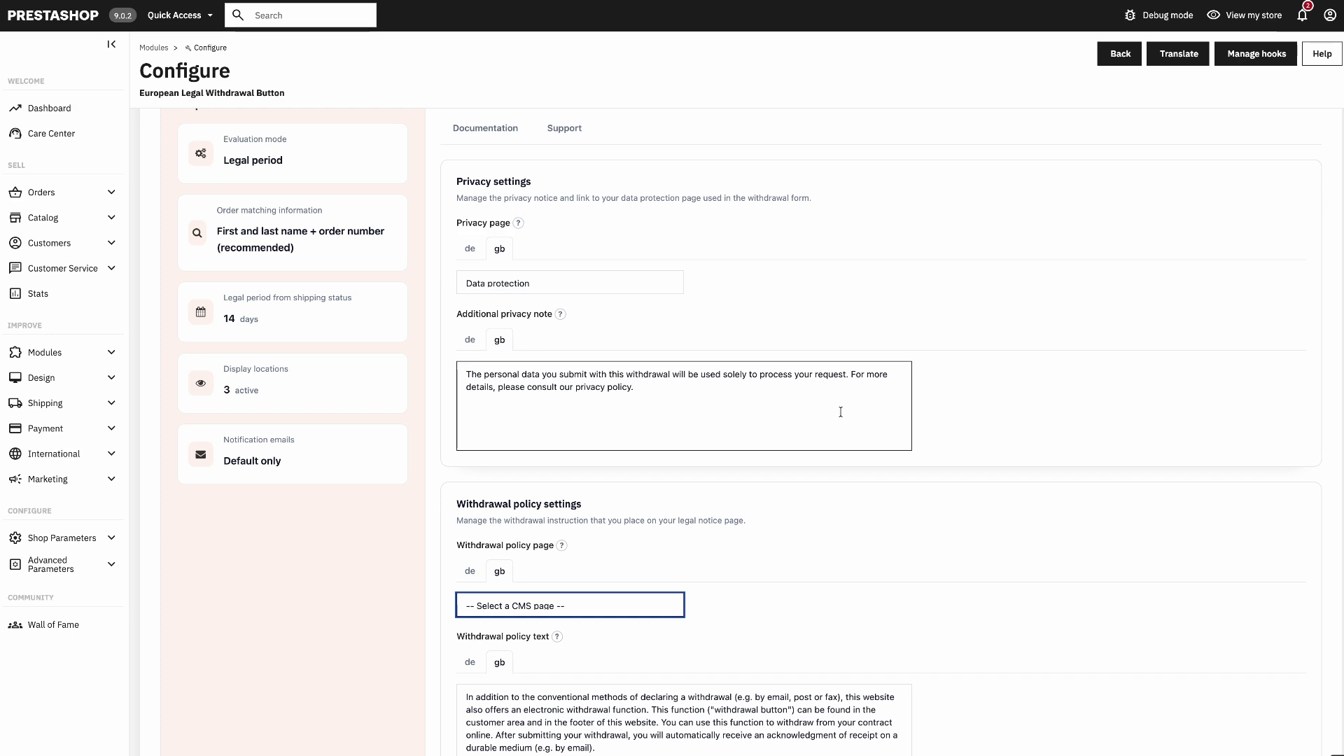
Open the Withdrawal Decision Emails settings and examine the approved and rejected status messages.
scroll(847, 467, "up", 1)
scroll(847, 466, "up", 3)
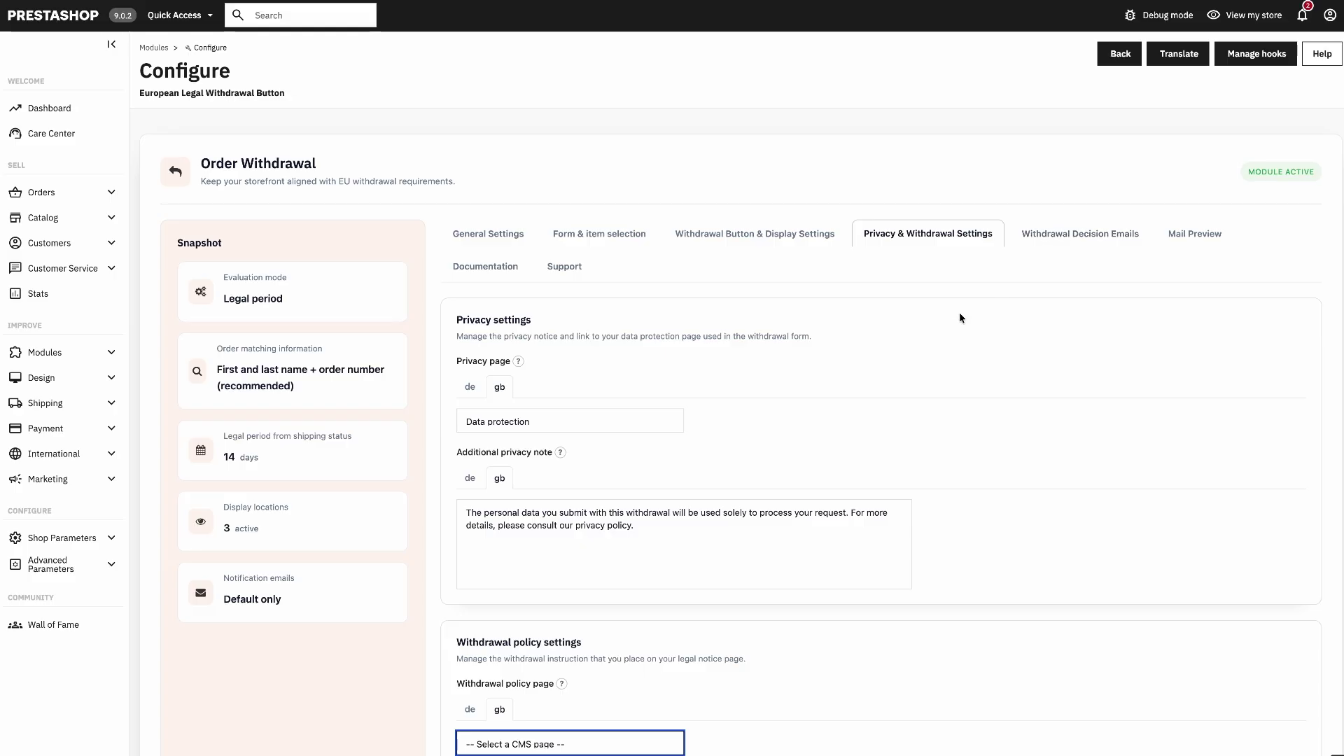
left_click(1079, 245)
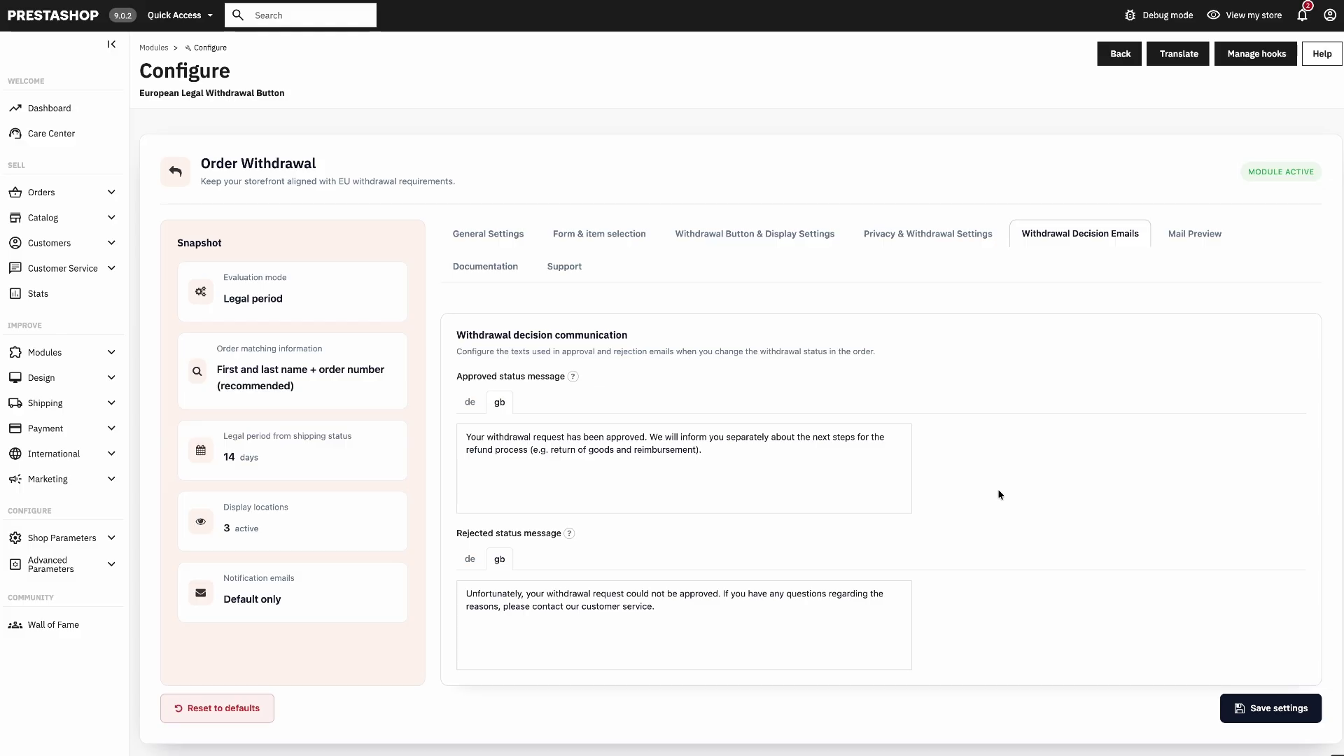
Open the mail preview and view the German withdrawl_admin, withdrawl_approved and withdrawl_rejected templates.
left_click(1180, 235)
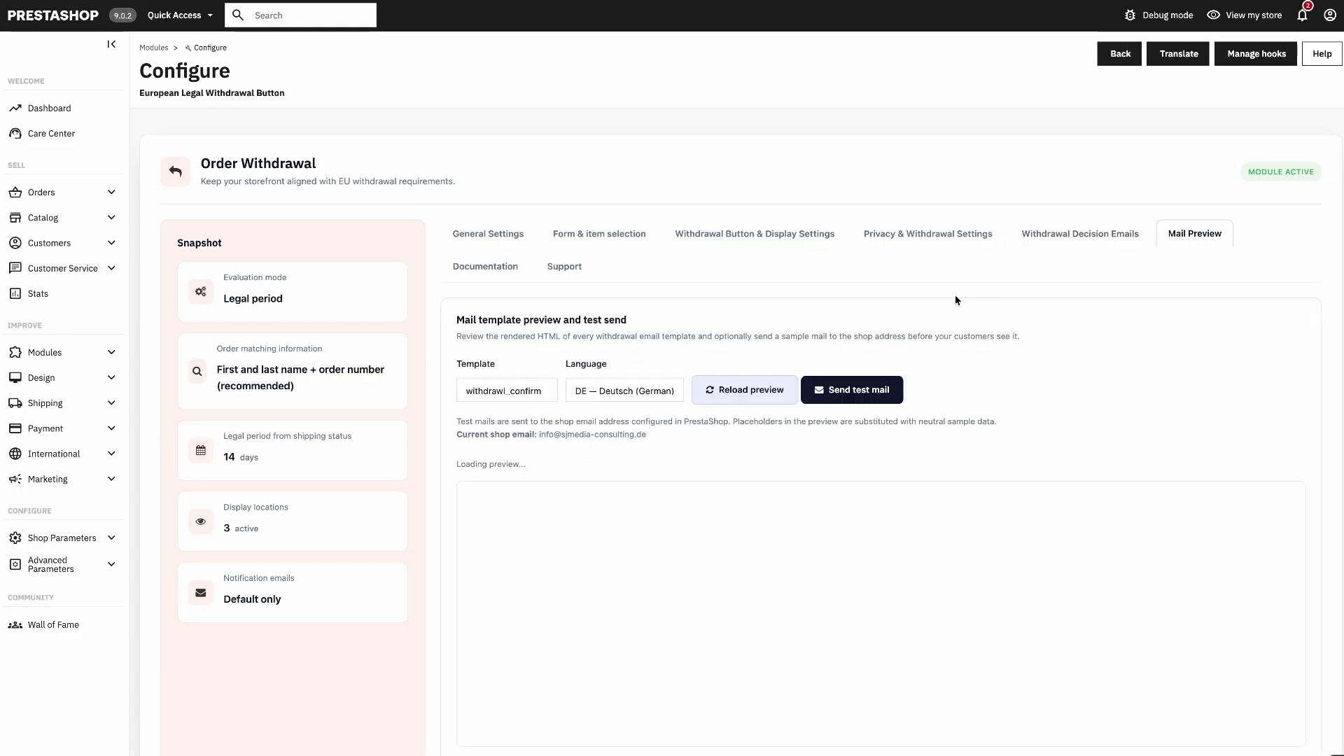
left_click(518, 391)
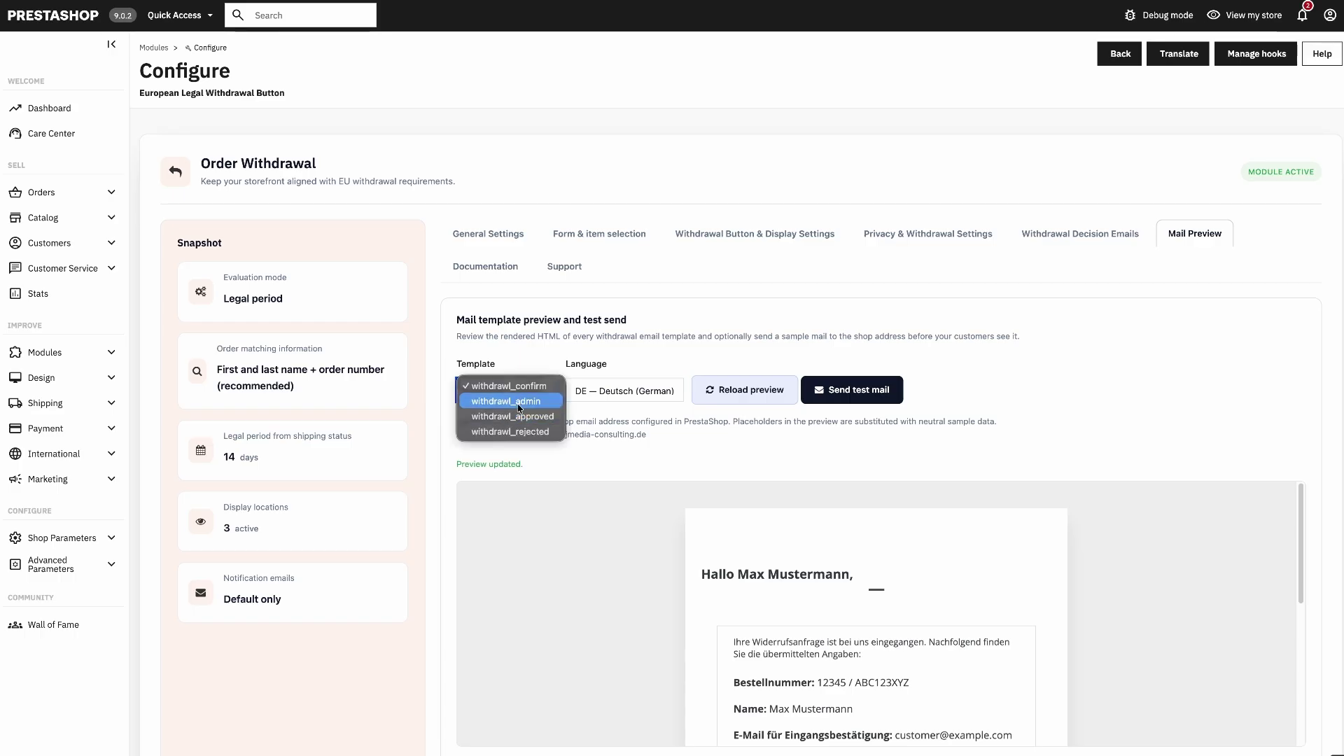
left_click(519, 403)
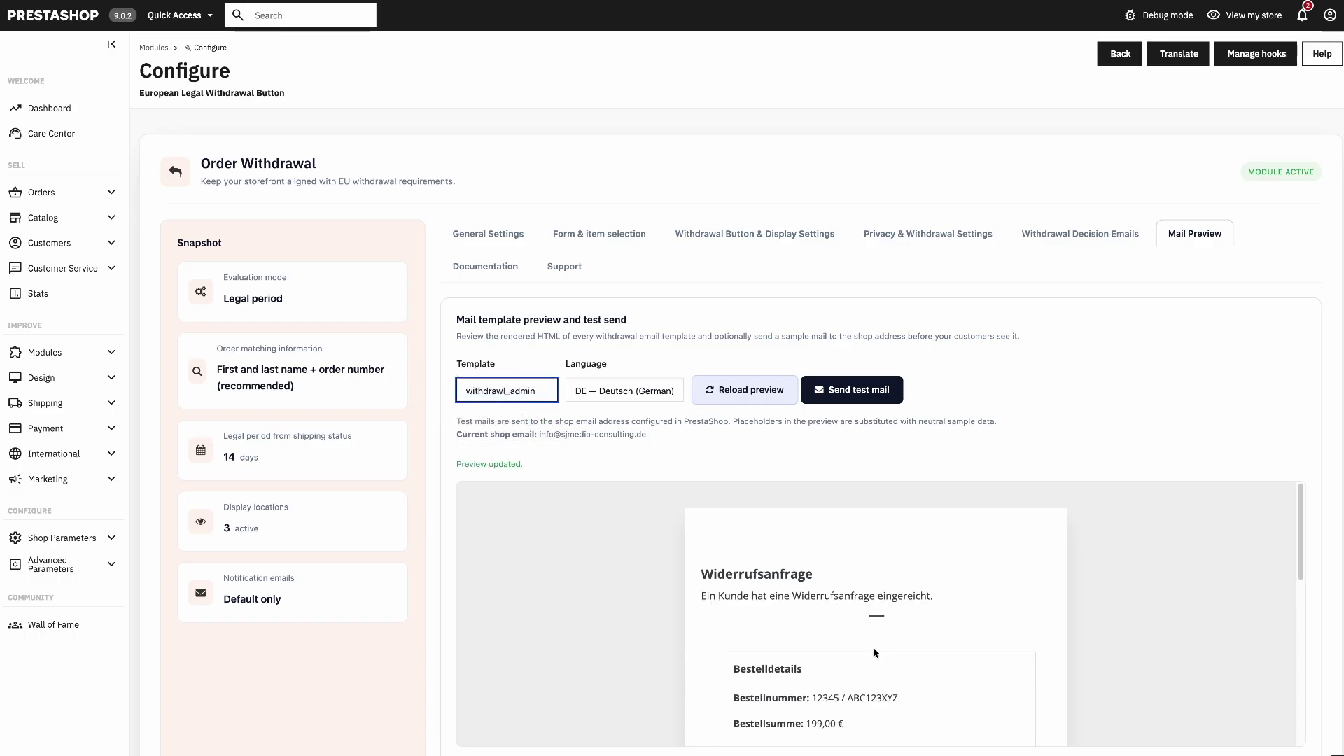
scroll(874, 651, "down", 4)
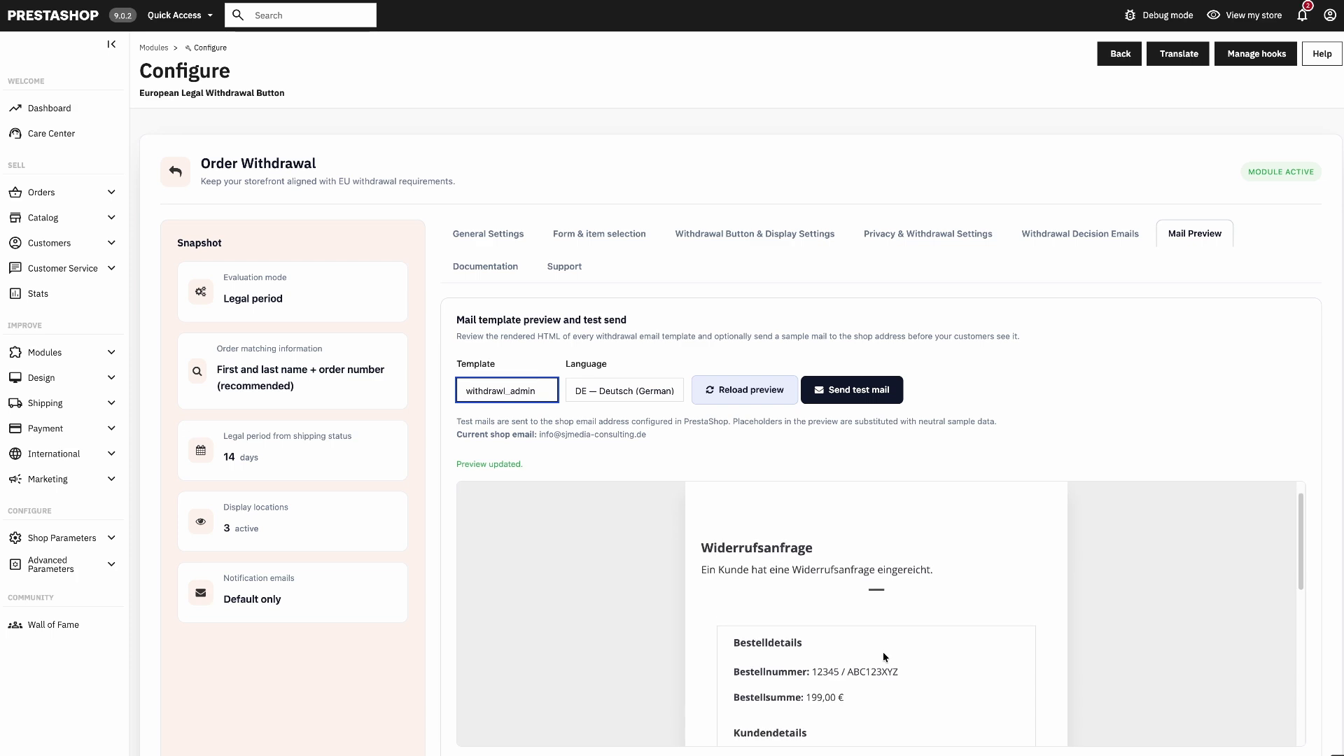
left_click(514, 393)
left_click(513, 401)
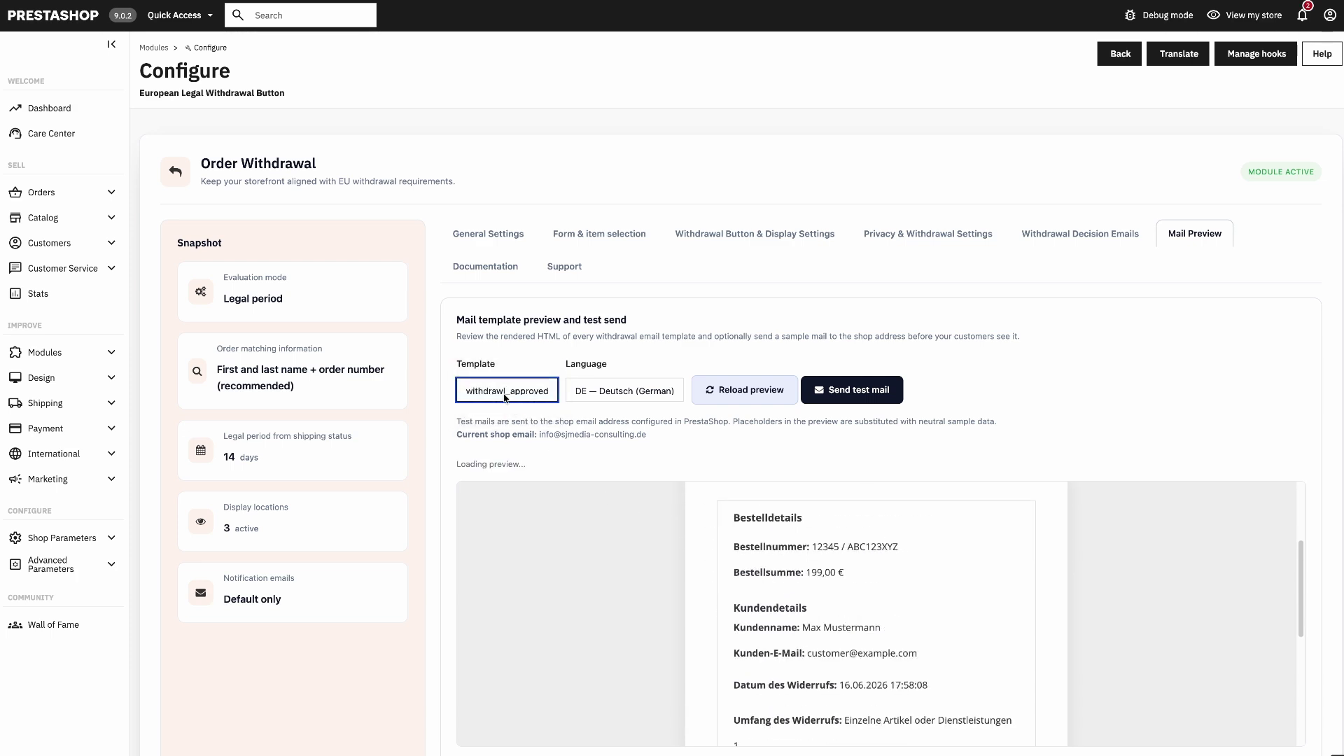
left_click(504, 389)
left_click(499, 404)
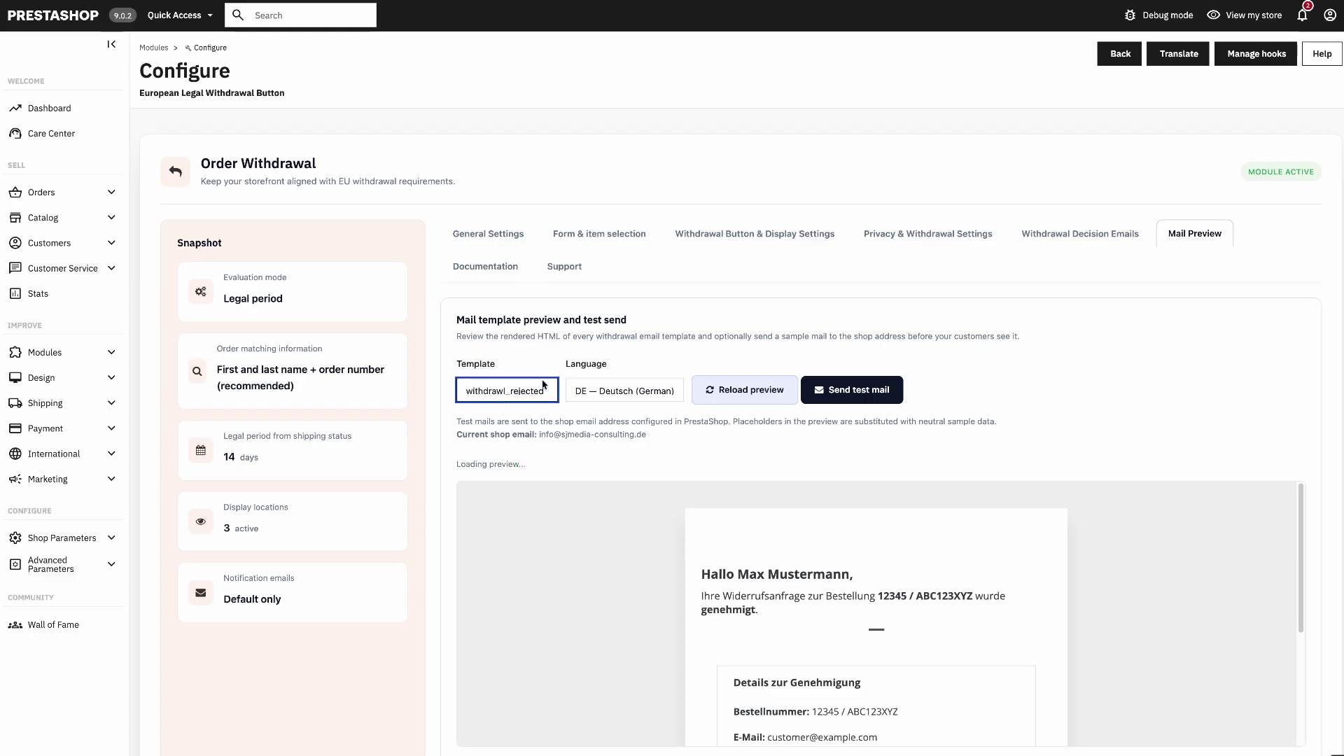
Open the module's documentation downloads and the support section.
left_click(499, 272)
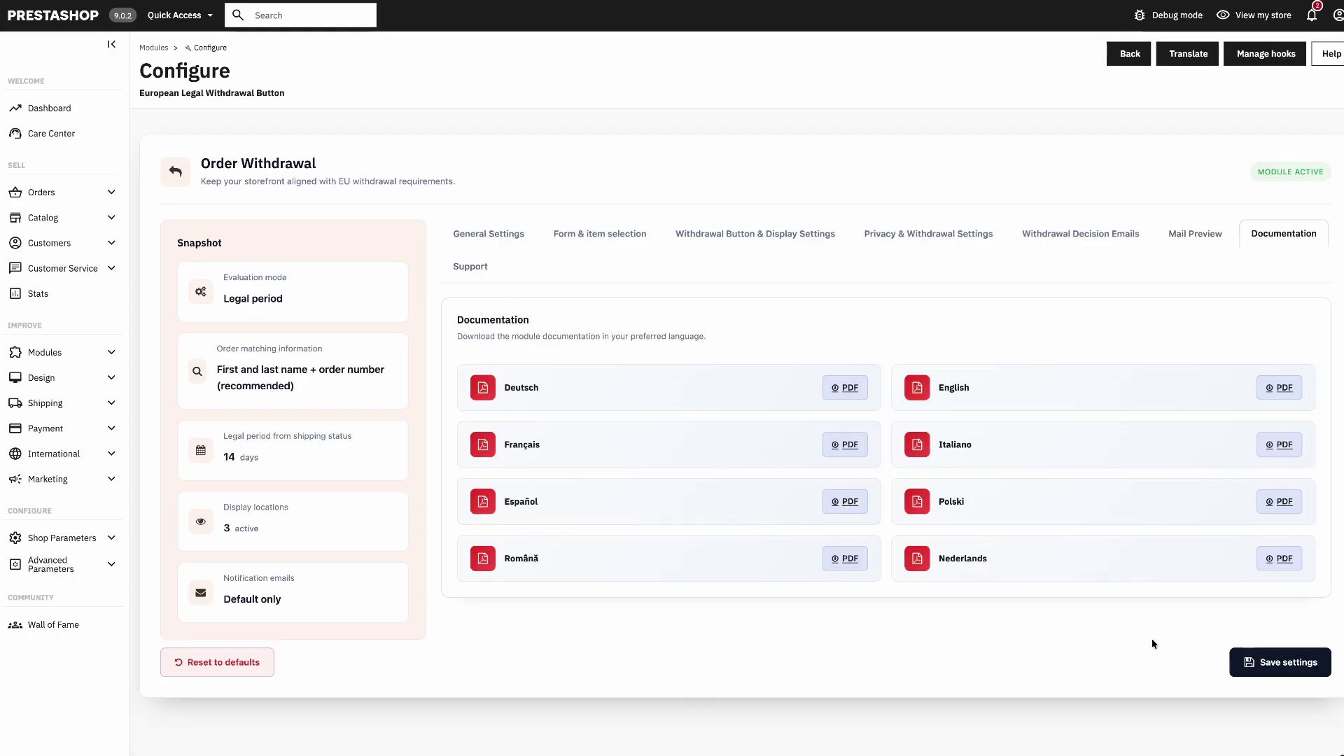
left_click(474, 277)
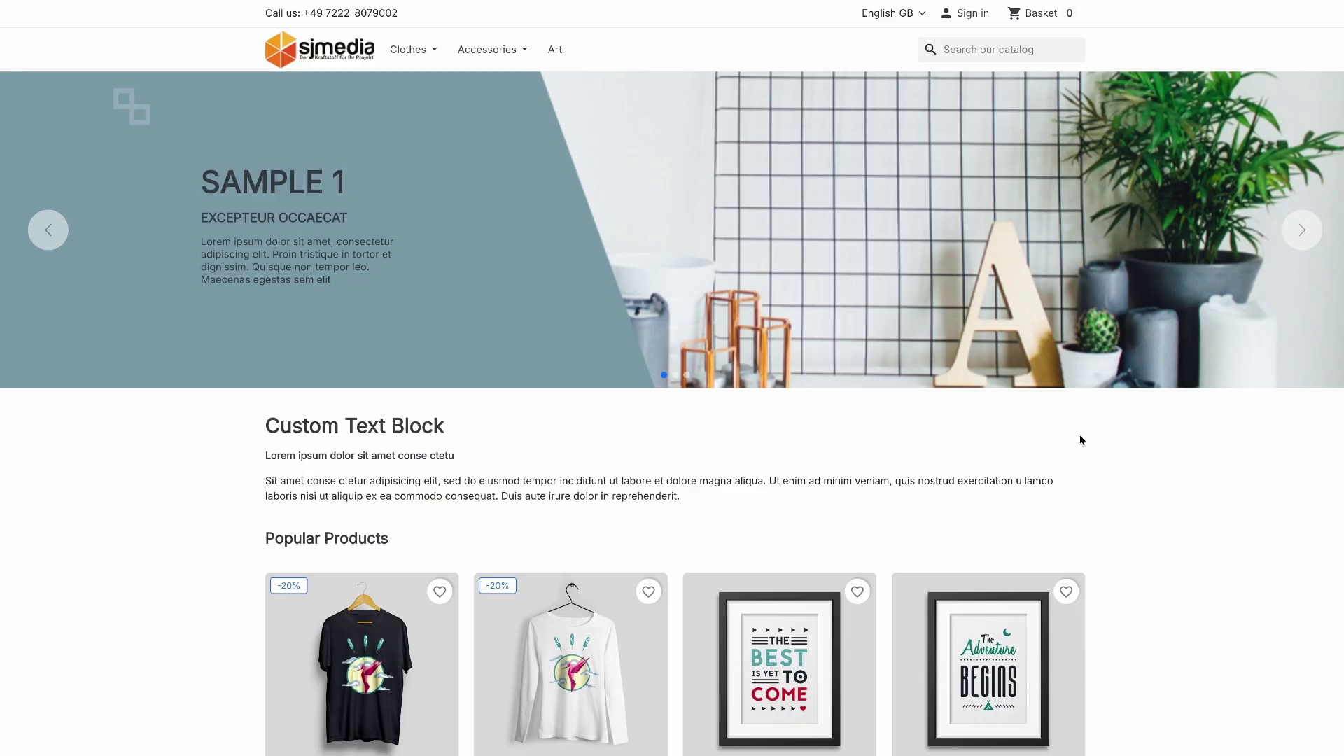
Open the Order withdraw form on the storefront and check the order using the customer's name, order number and receipt email.
scroll(1107, 460, "down", 10)
scroll(1108, 465, "down", 10)
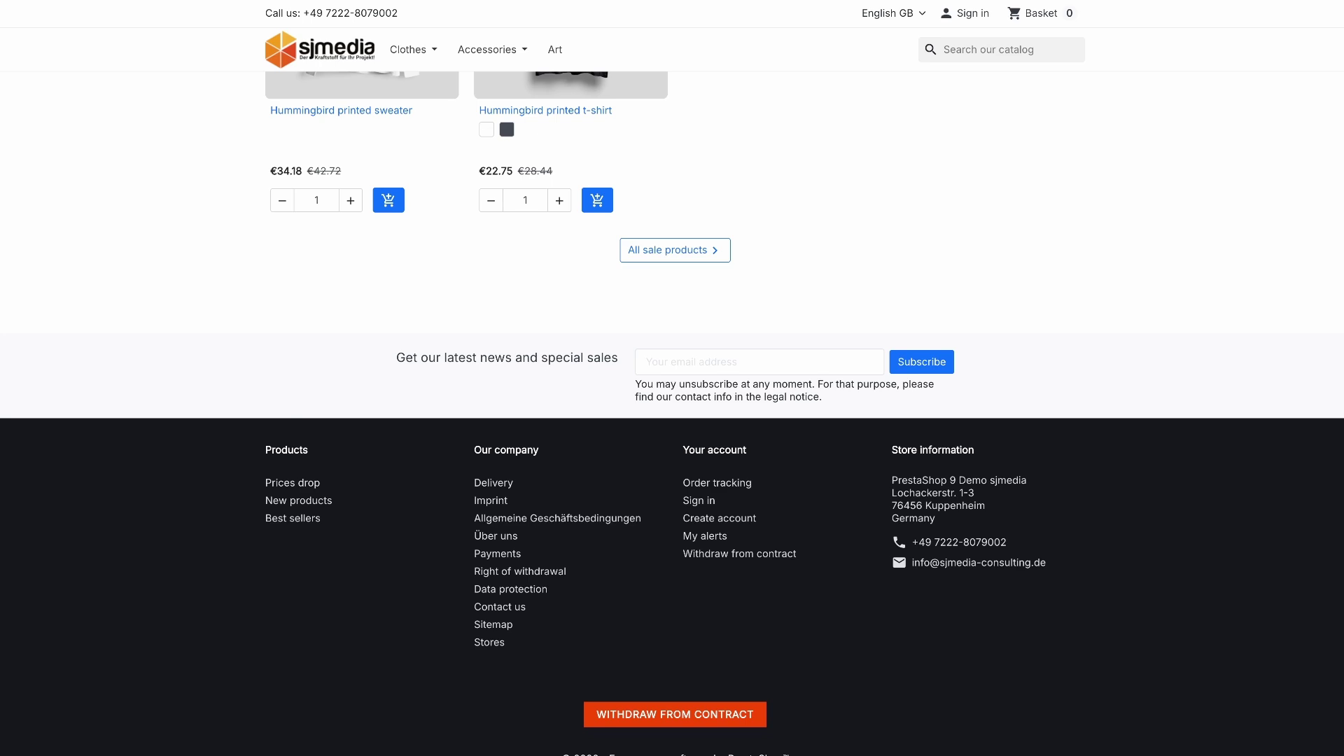
left_click(297, 0)
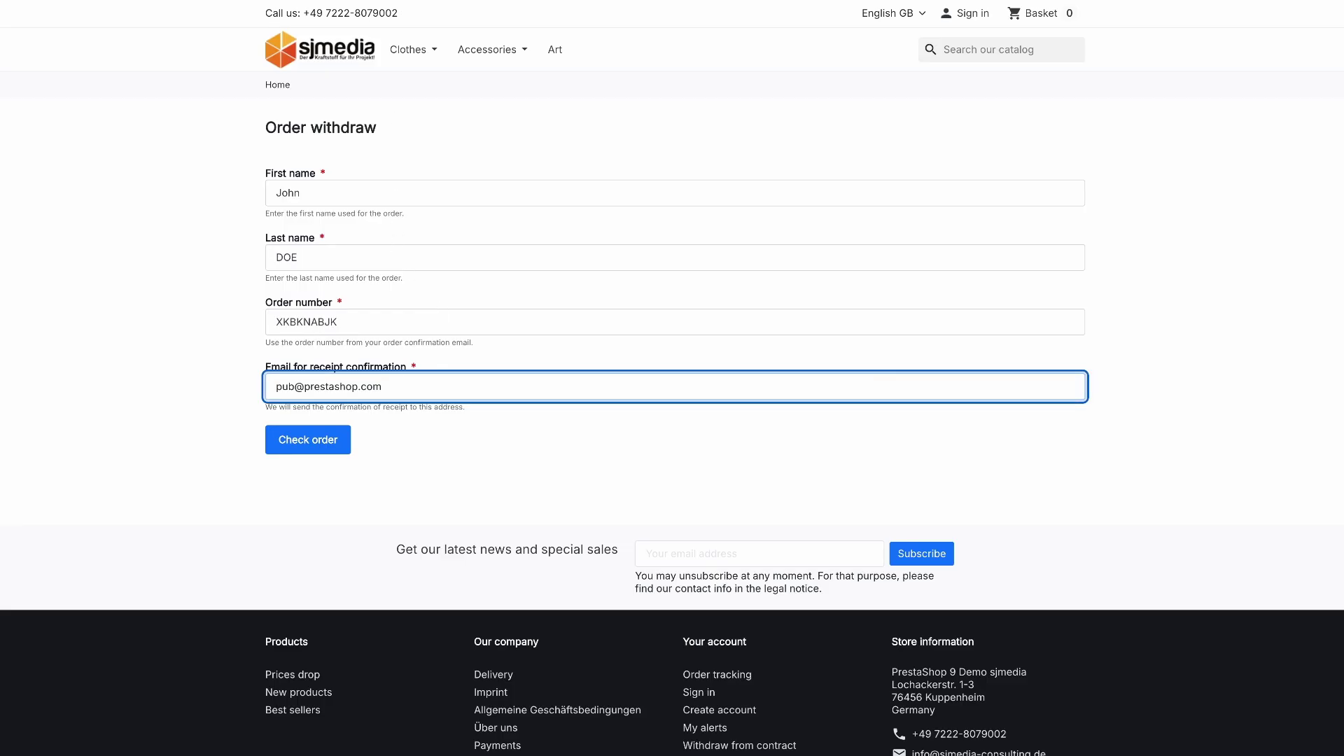
left_click(195, 188)
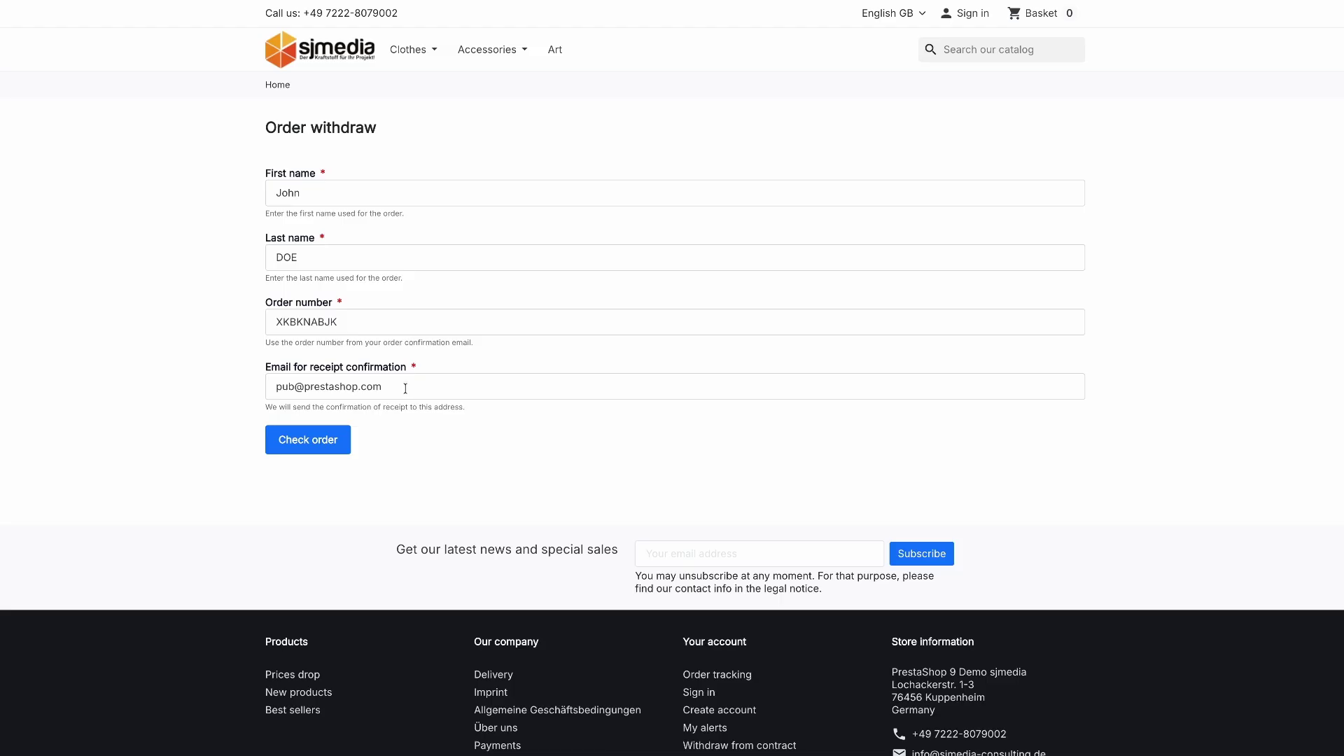
left_click(314, 448)
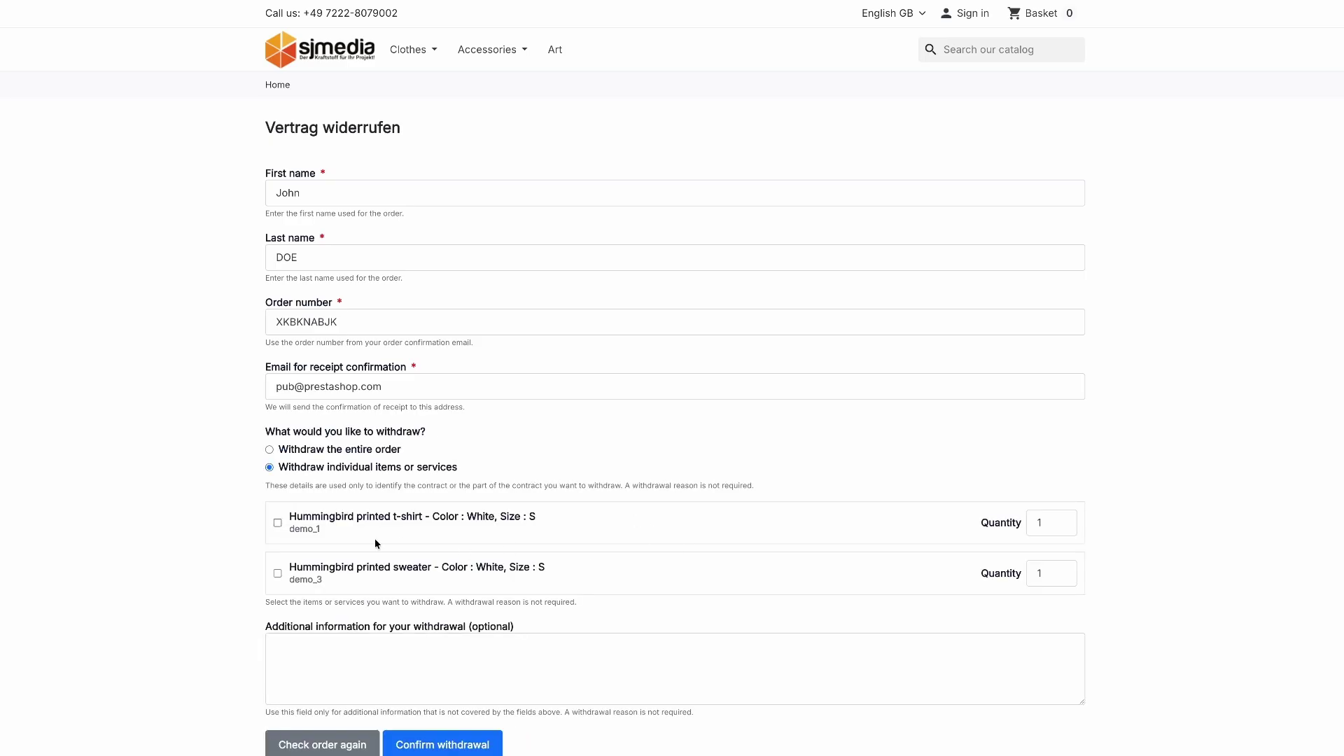
Choose to withdraw individual items and select only the Hummingbird printed t-shirt, trying out the entire order and sweater options on the way.
left_click(277, 523)
left_click(270, 450)
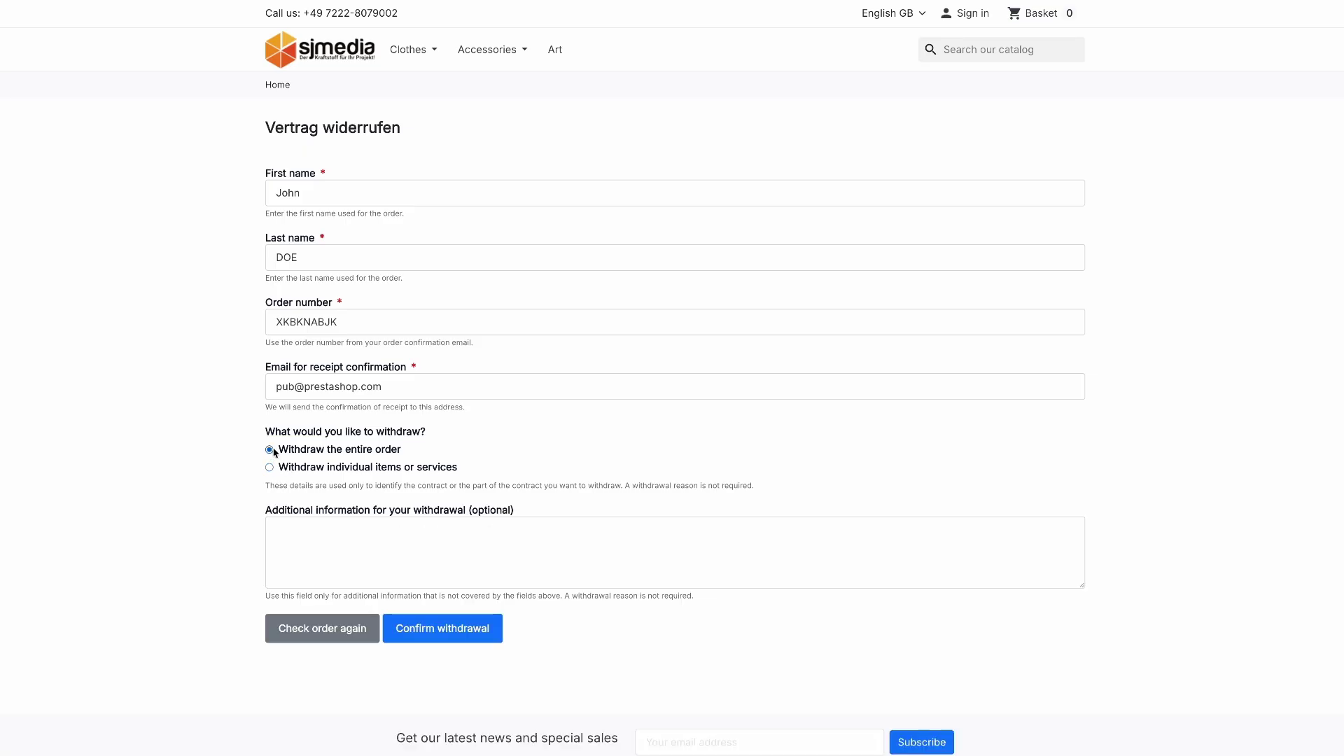
left_click(270, 467)
left_click(277, 573)
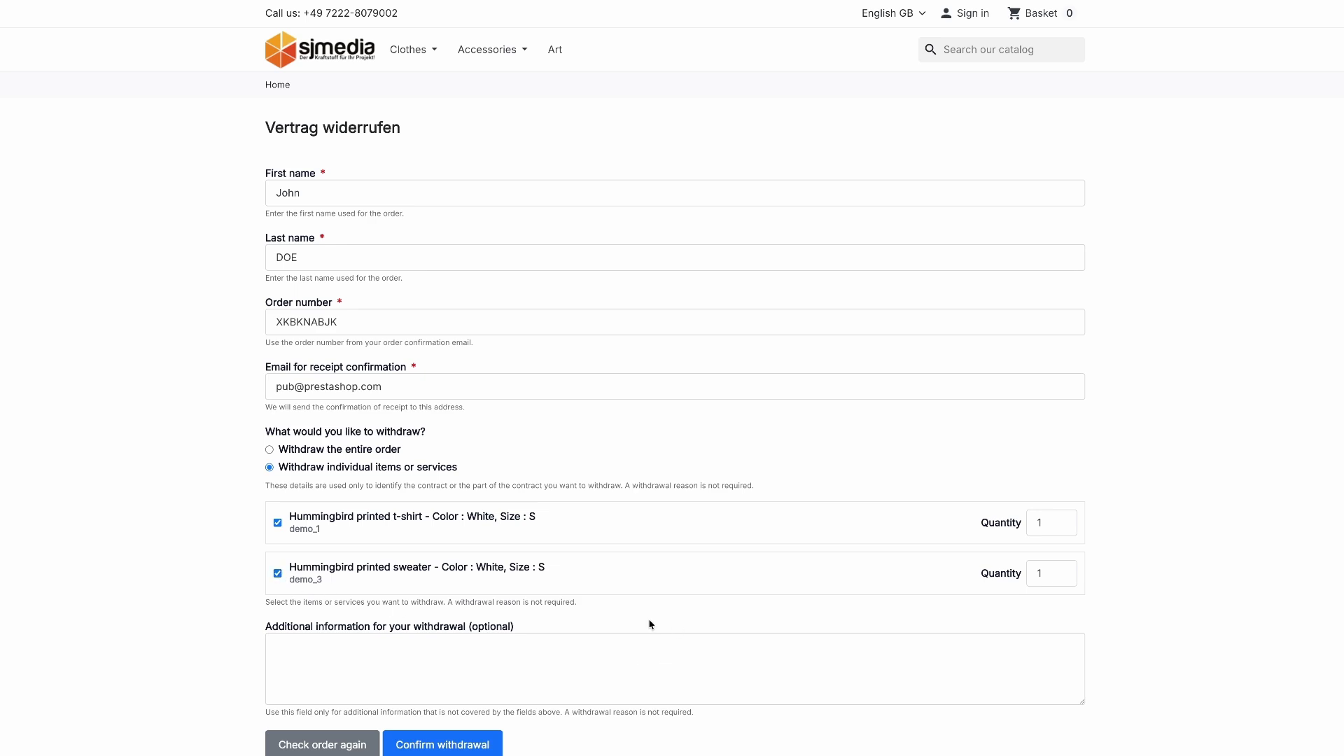
left_click(277, 573)
Review the completed withdrawal form and confirm the withdrawal.
scroll(795, 462, "down", 2)
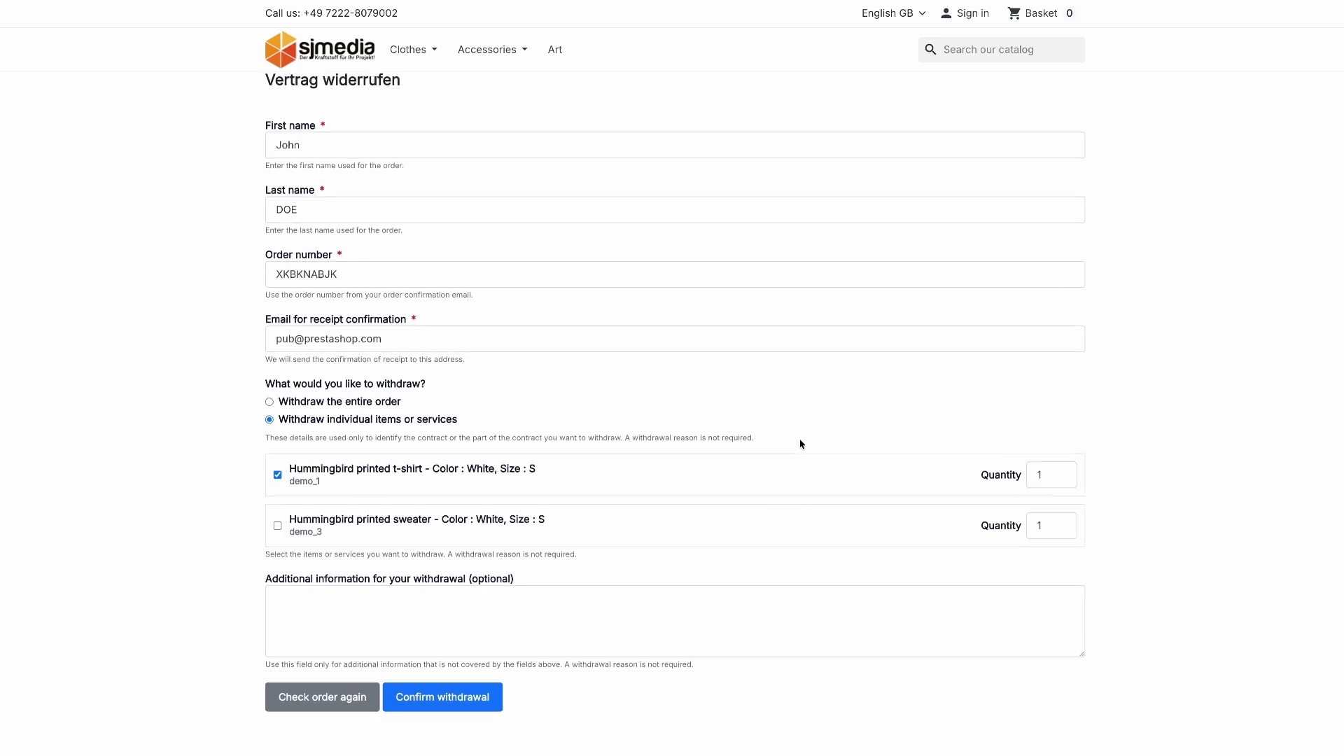
scroll(499, 629, "up", 2)
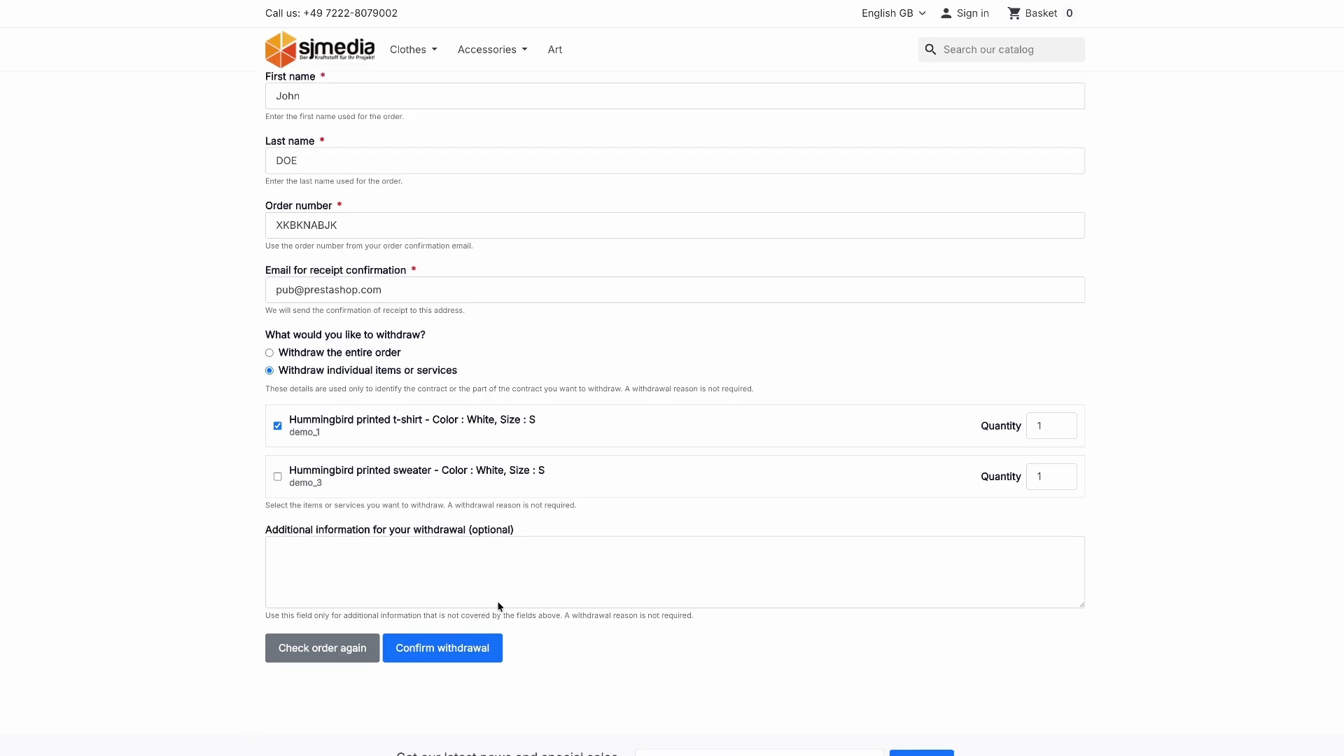
scroll(502, 616, "down", 1)
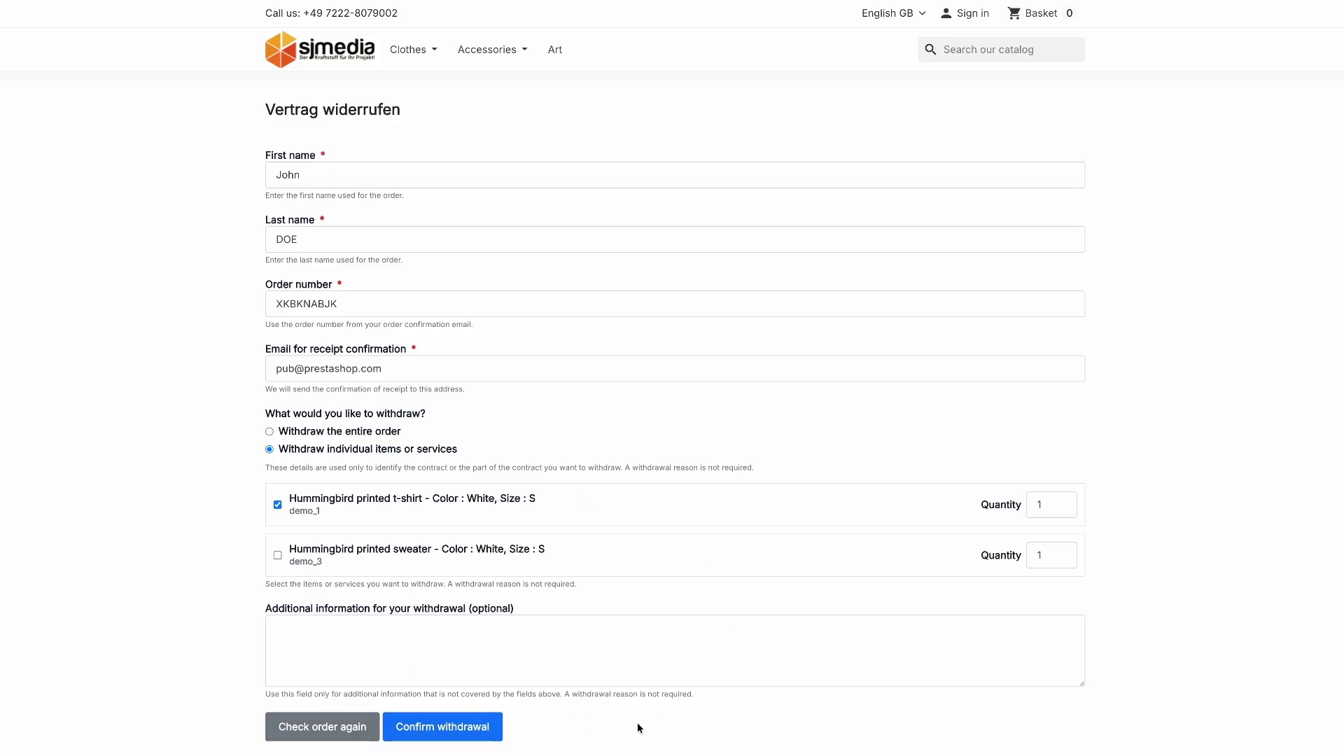
left_click(468, 733)
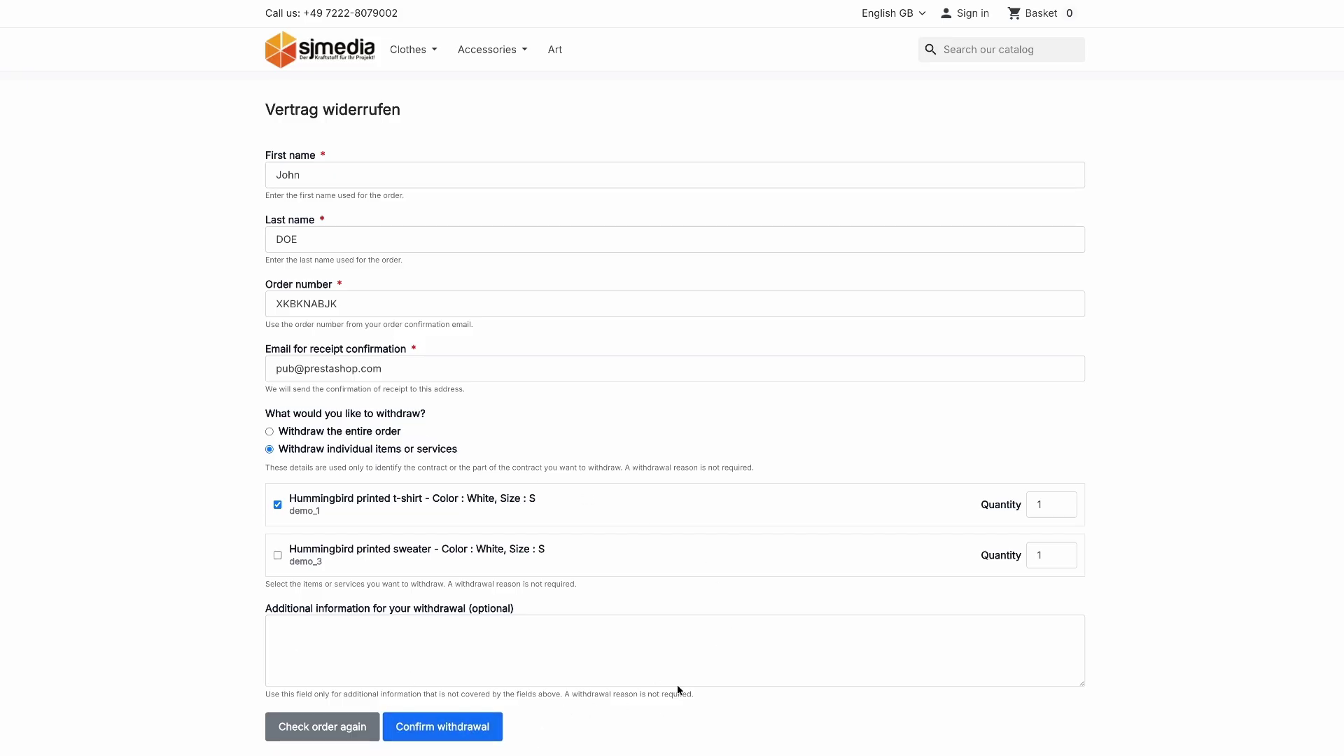